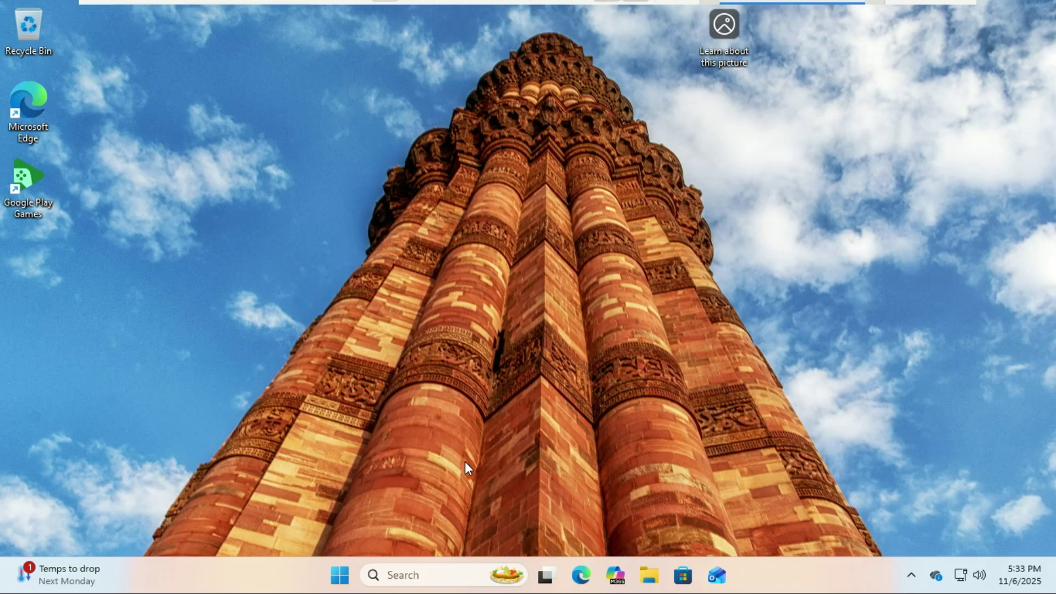
In Edge, go to google.com and search for 'linux lite' using the suggestion.
click(585, 585)
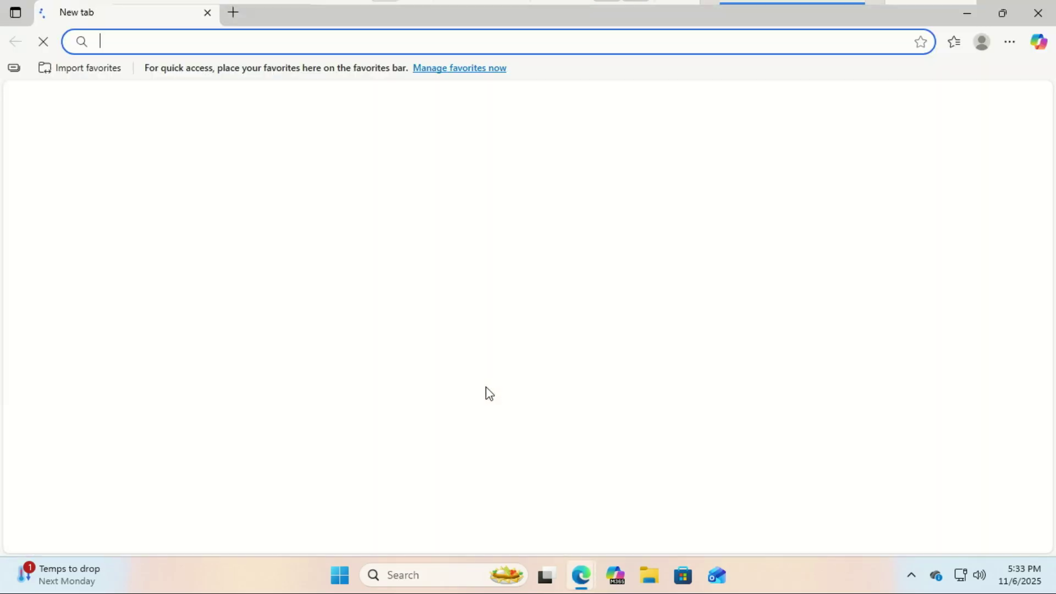
text(g)
key(Return)
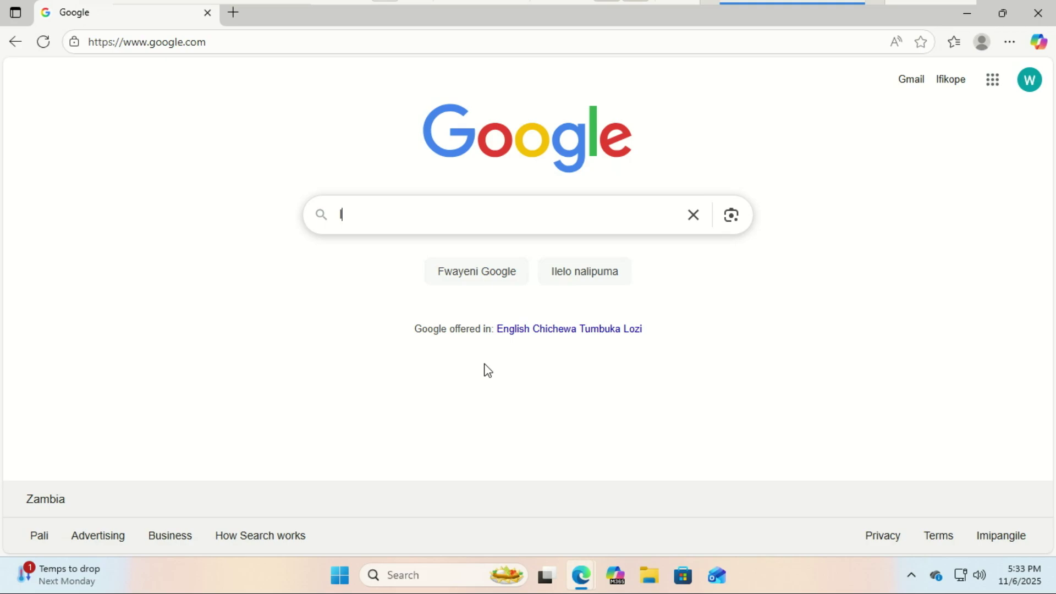
text(linu)
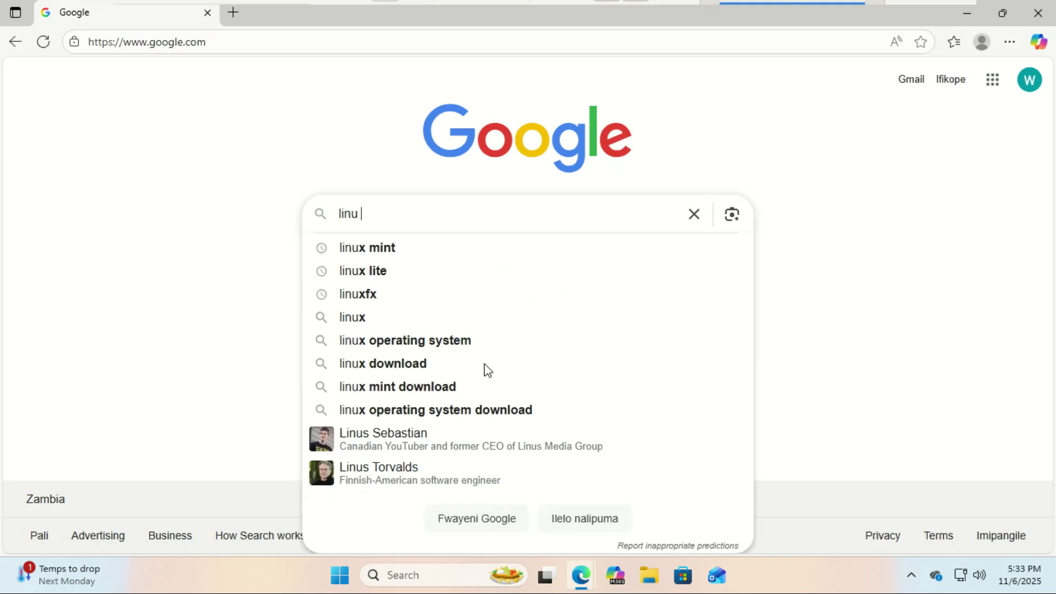
text(x)
click(367, 272)
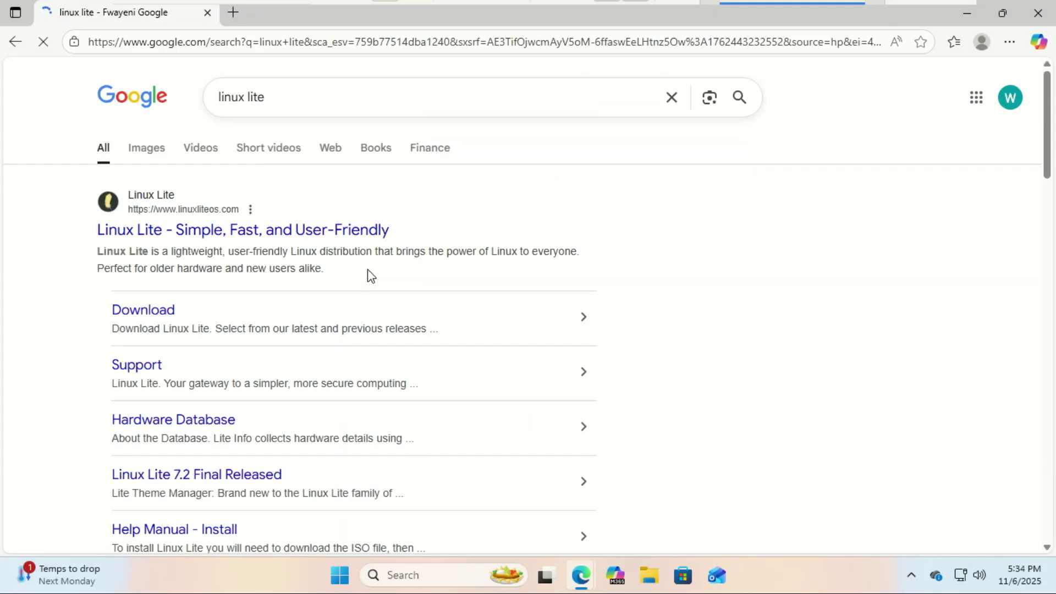
Open linuxliteos.com, browse to its Linux Lite 7.6 download options, and dismiss the Application software notification.
click(214, 231)
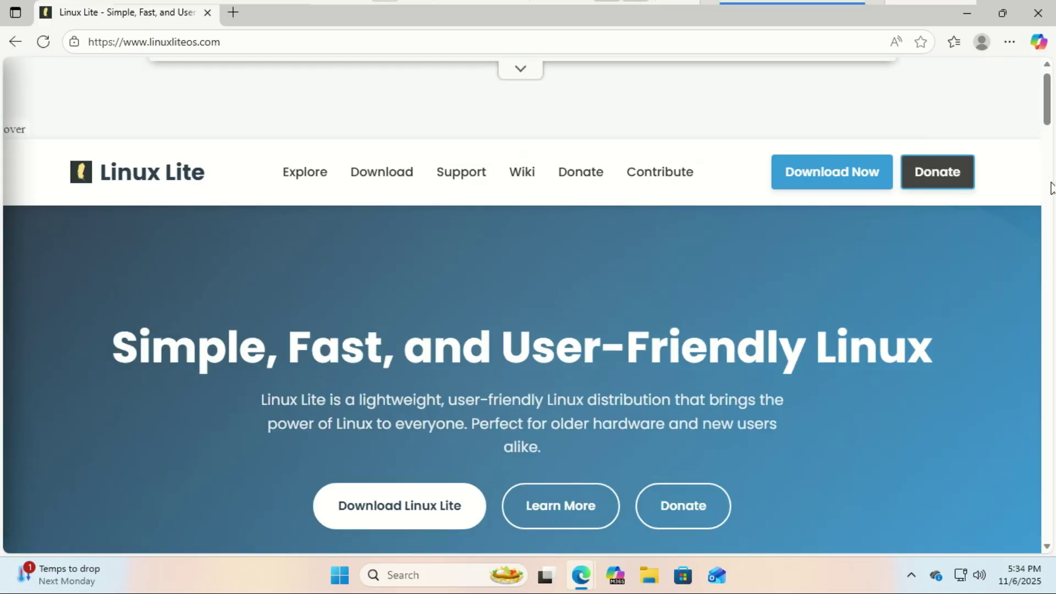
mouse_move(1048, 110)
mouse_down()
mouse_move(1052, 306)
mouse_move(1048, 155)
mouse_move(1034, 105)
mouse_up()
scroll(1051, 144, down, 2)
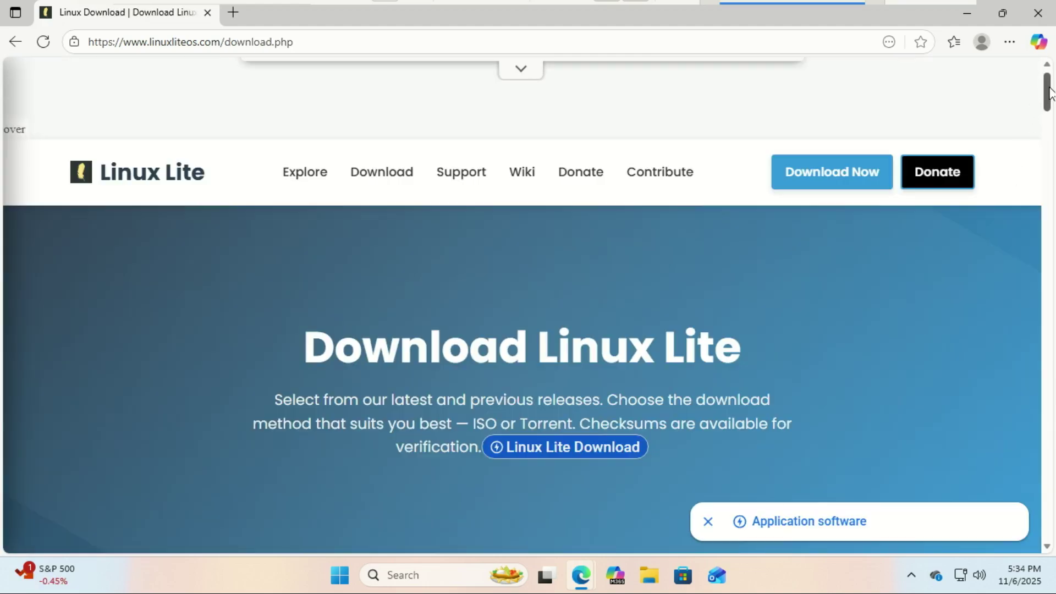
drag(1046, 90, 1049, 140)
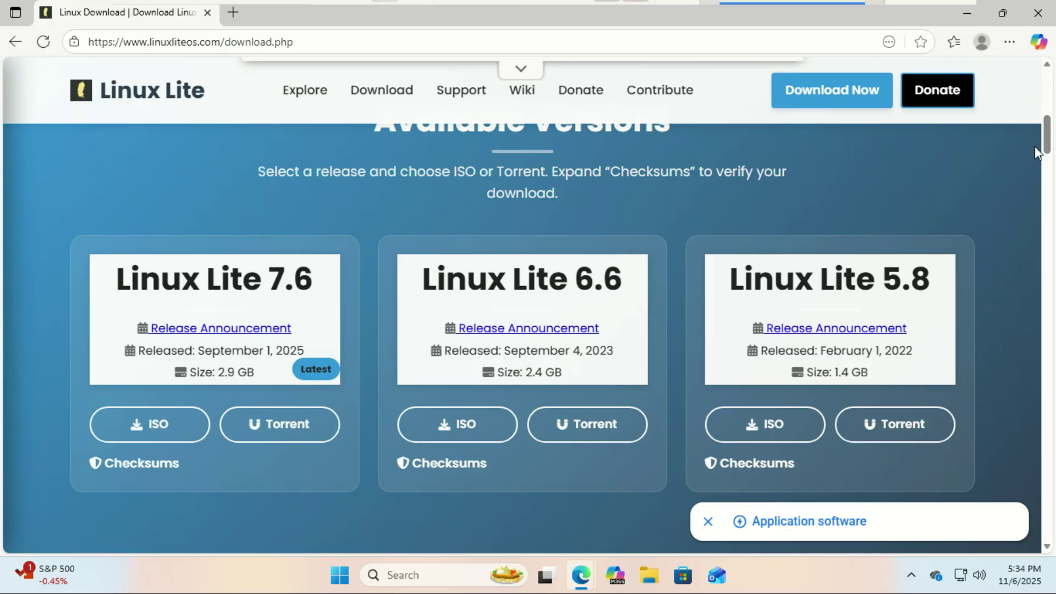
scroll(1047, 143, up, 1)
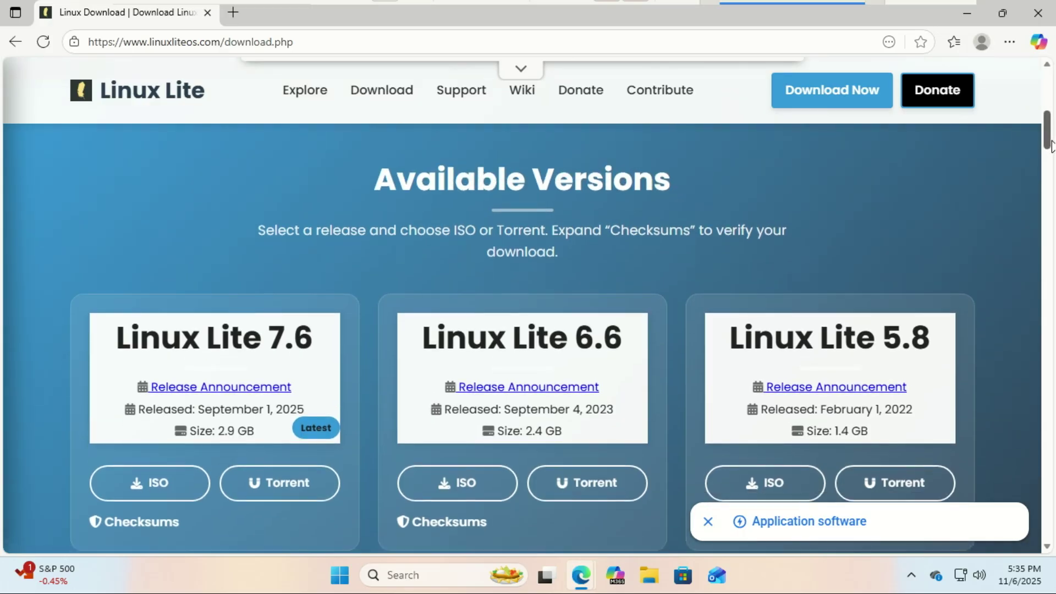
scroll(1050, 146, down, 1)
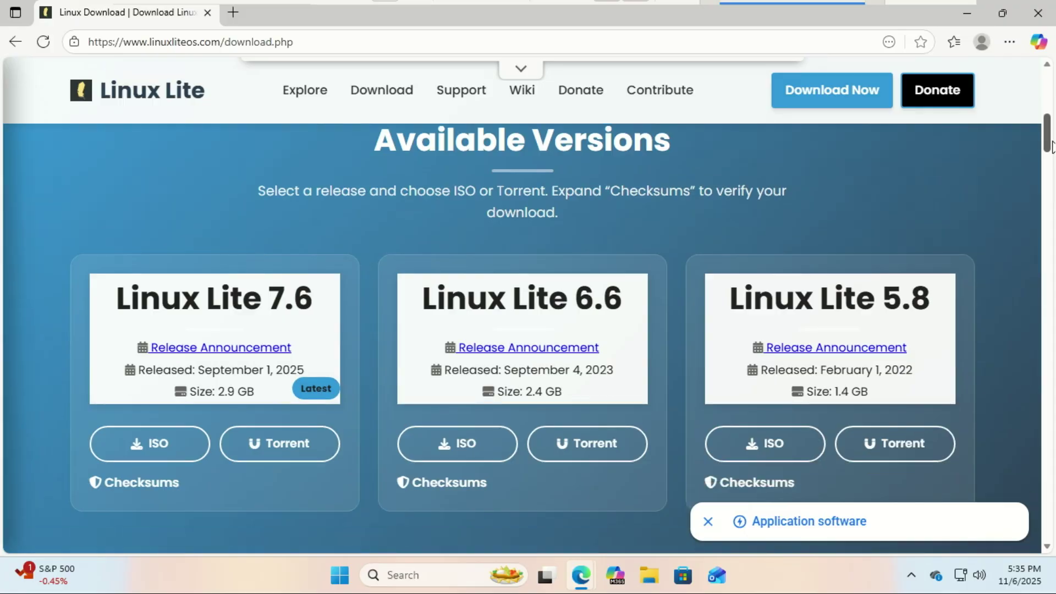
click(708, 521)
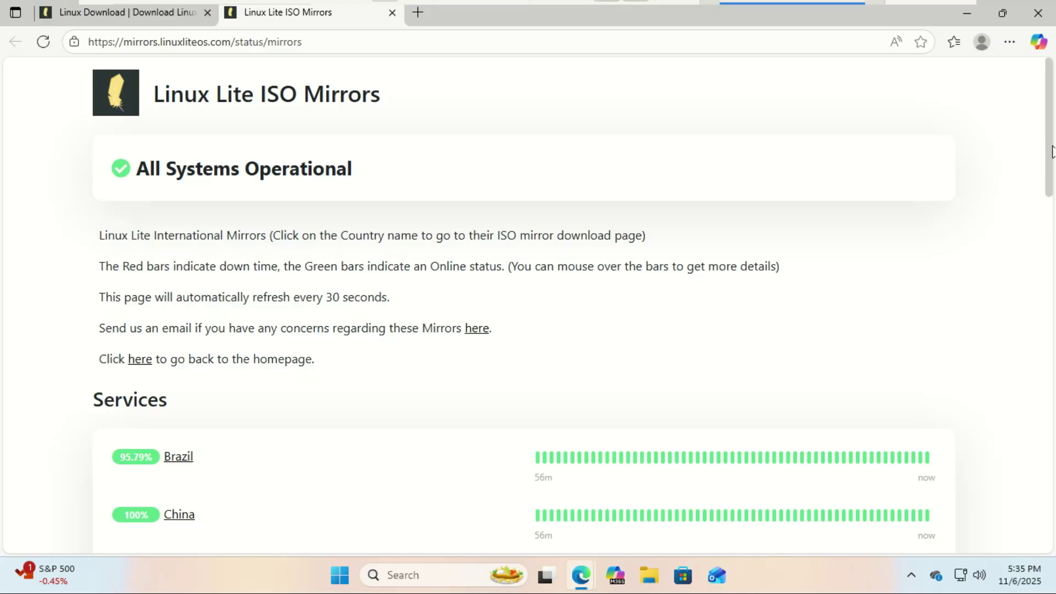
Scroll through the ISO mirrors list and open the United States mirror.
scroll(1051, 151, down, 4)
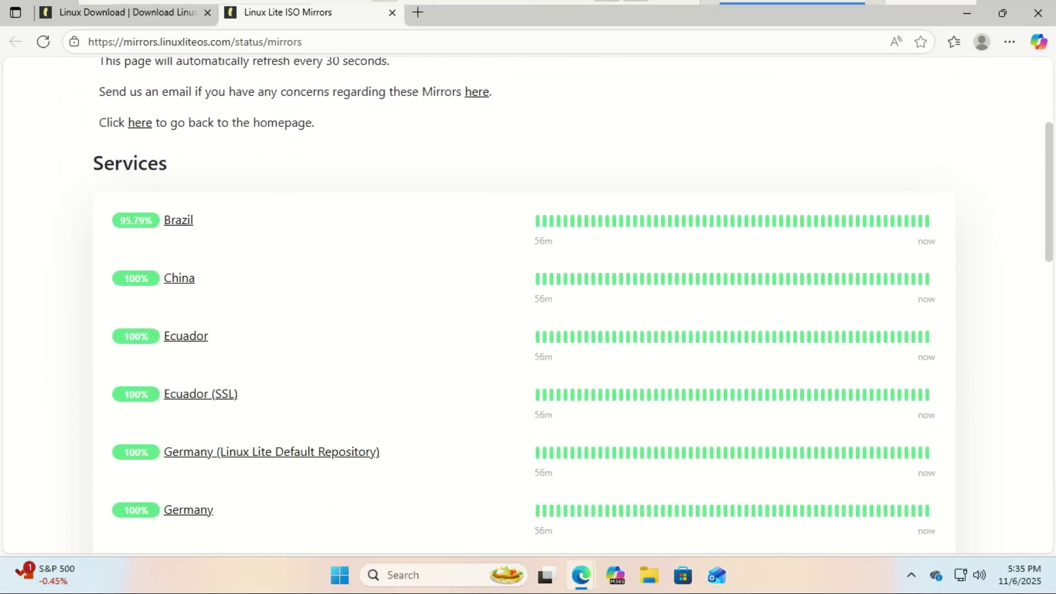
scroll(528, 298, down, 6)
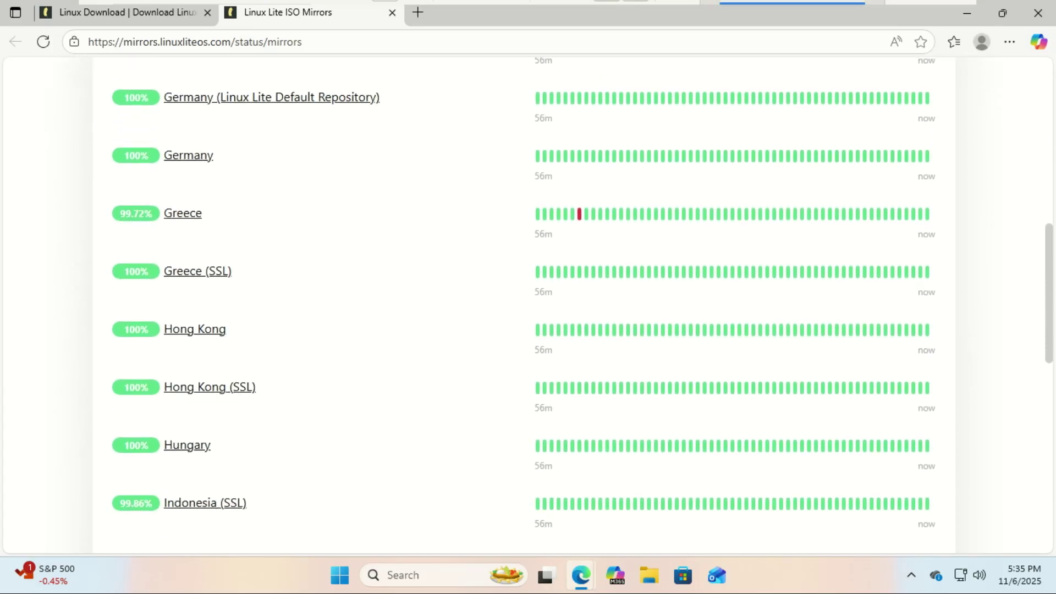
scroll(1053, 406, down, 6)
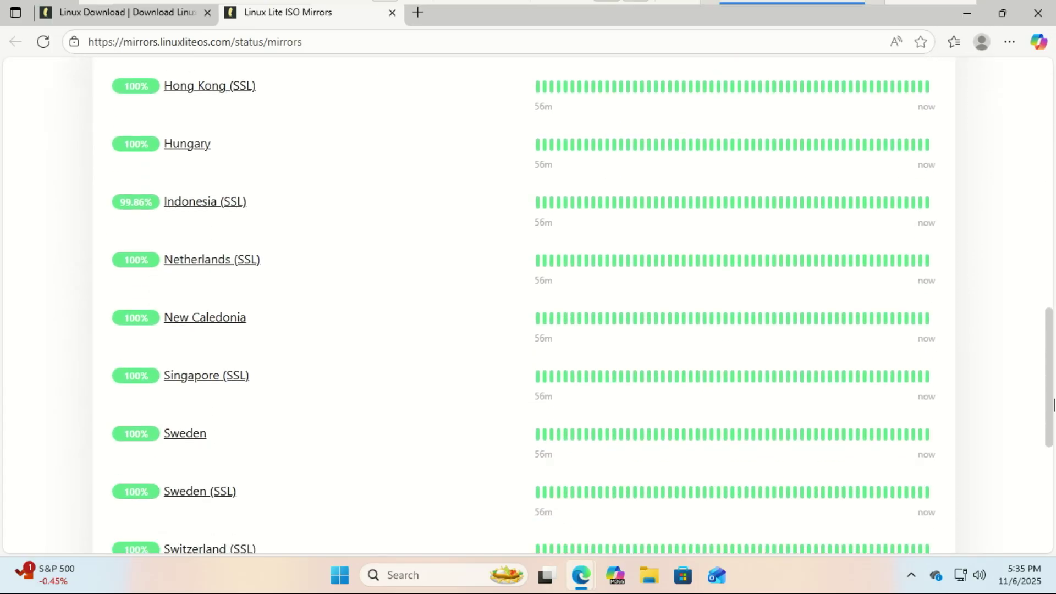
scroll(1053, 405, down, 6)
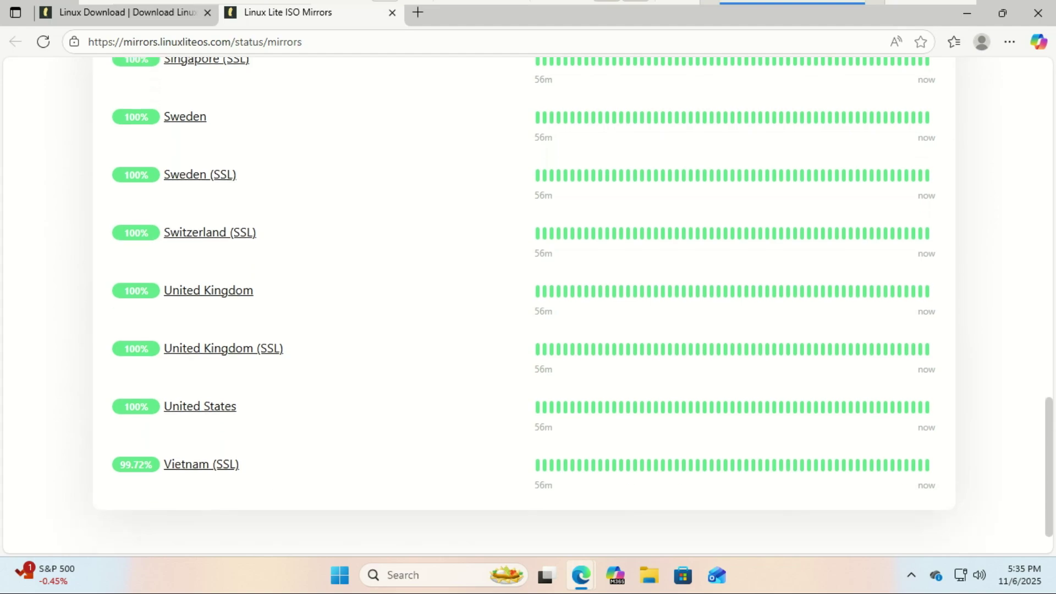
scroll(528, 297, down, 1)
scroll(527, 297, up, 1)
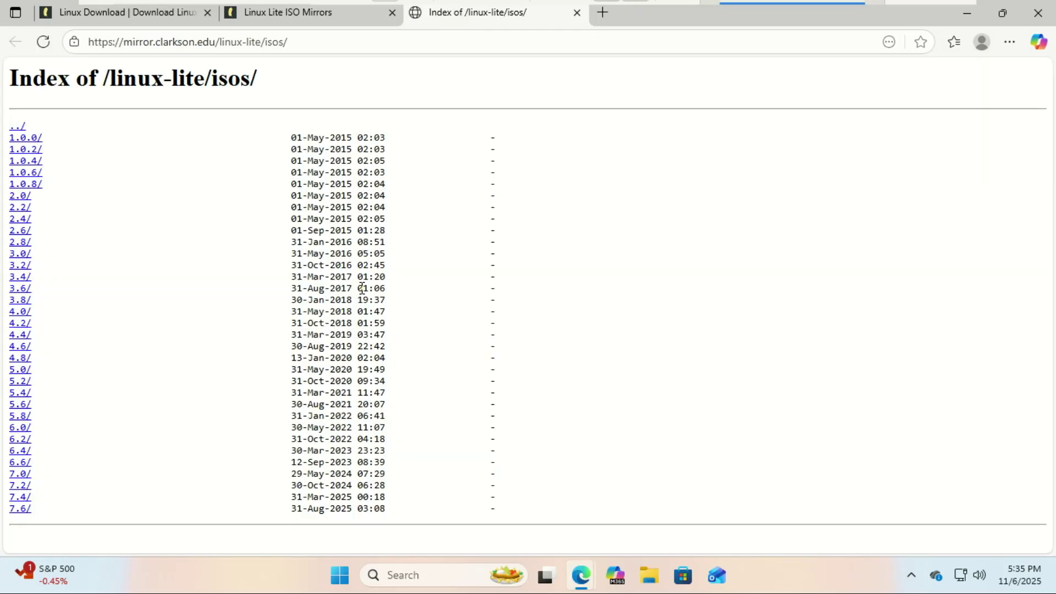
drag(825, 183, 1017, 219)
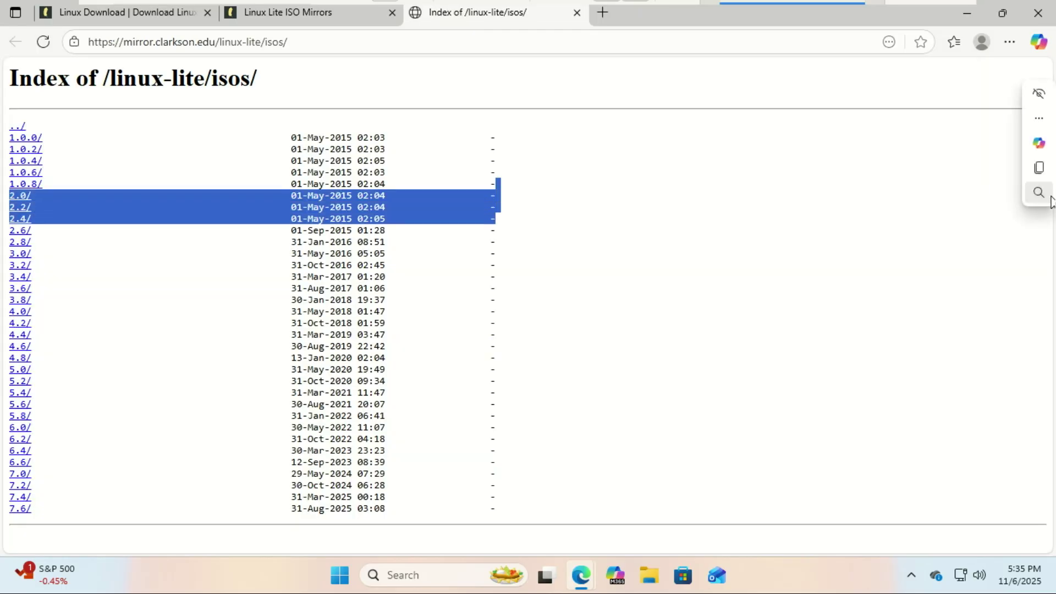
click(1037, 174)
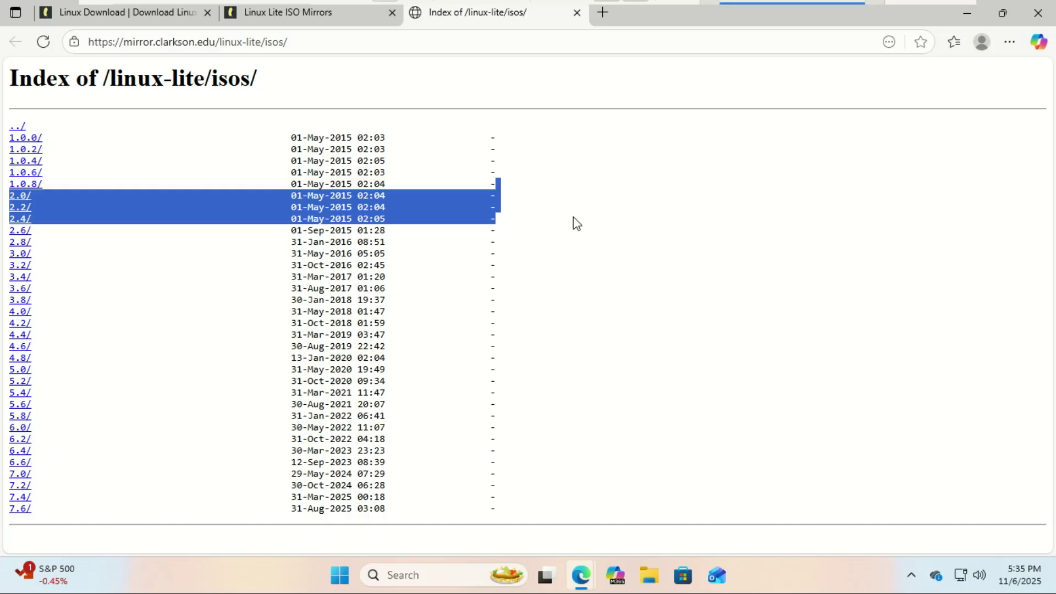
Open the mirror's 7.6/ folder and download linux-lite-7.6-64bit.iso.
click(22, 511)
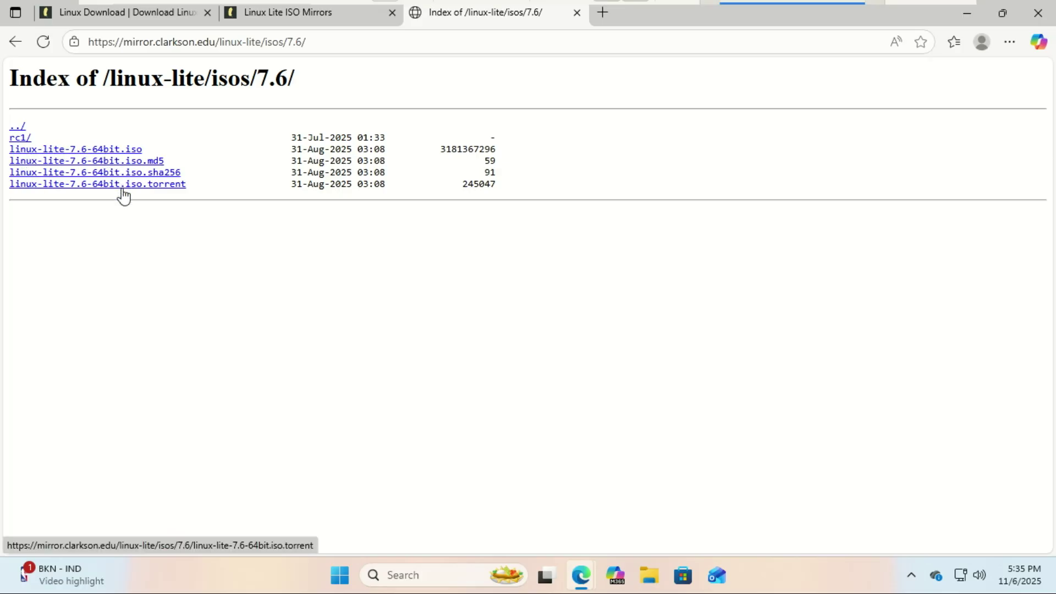
click(99, 156)
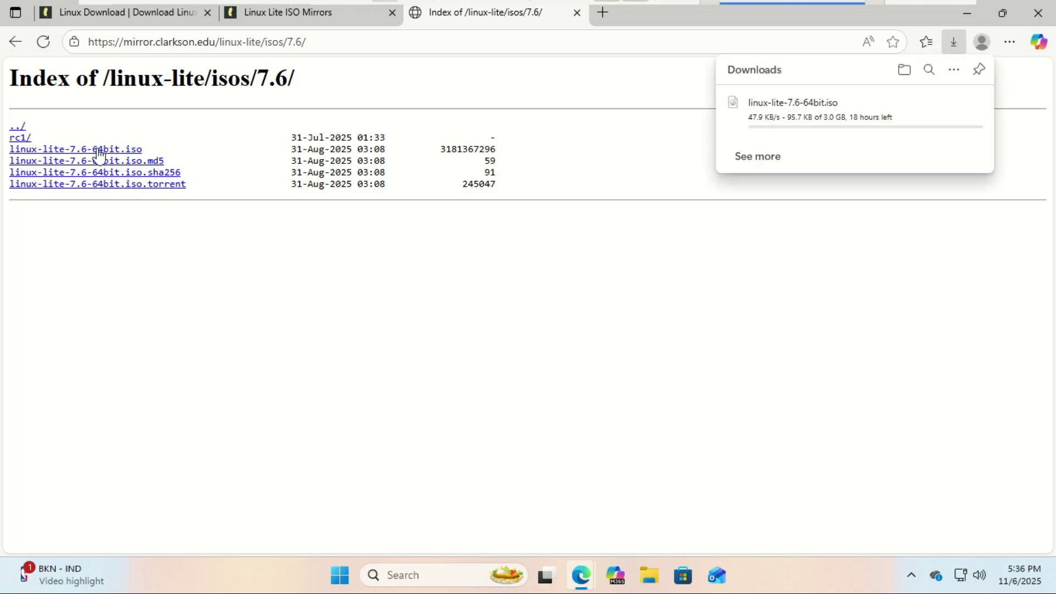
mouse_move(771, 137)
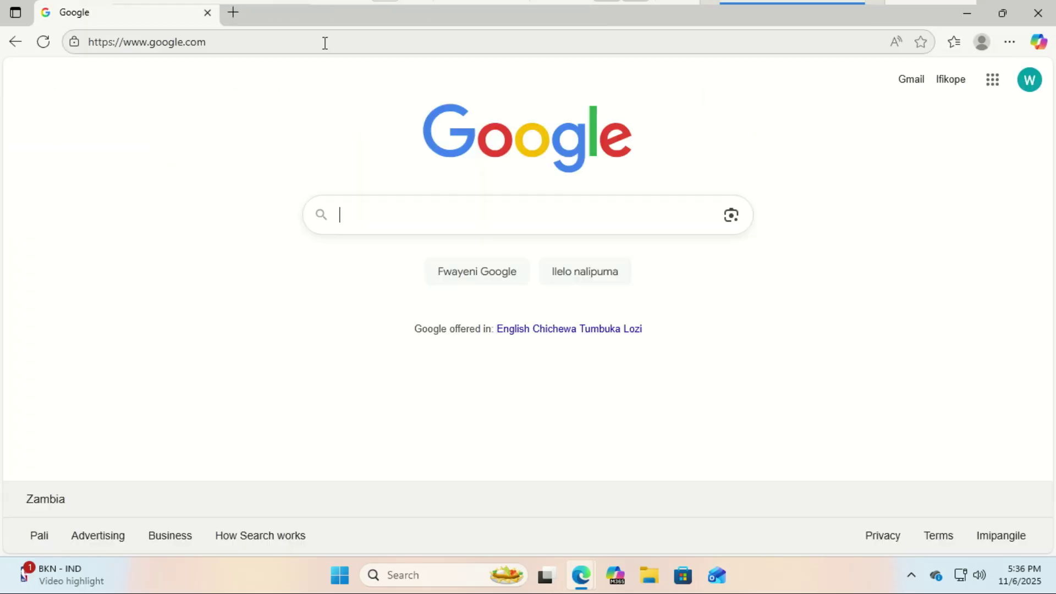
Search 'rufus download', download rufus-4.11.exe from rufus.ie, and close the tab.
text(rufus)
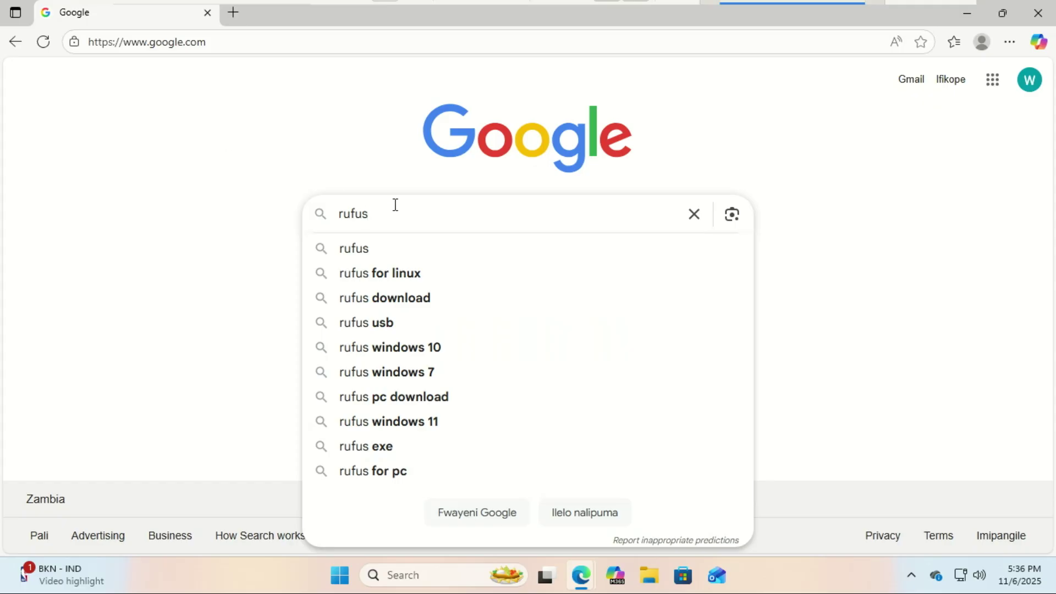
click(421, 307)
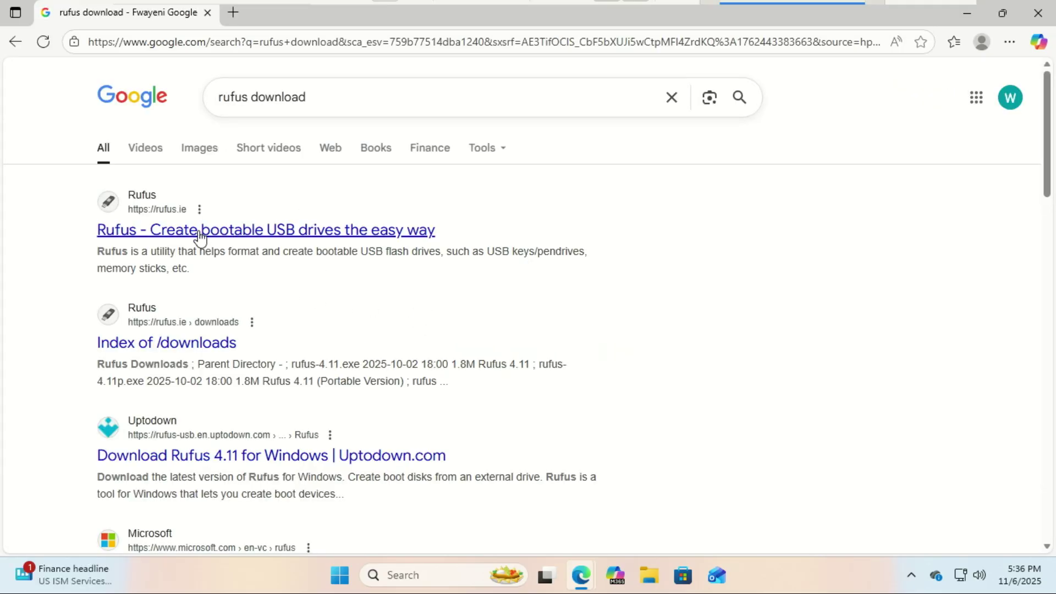
click(205, 232)
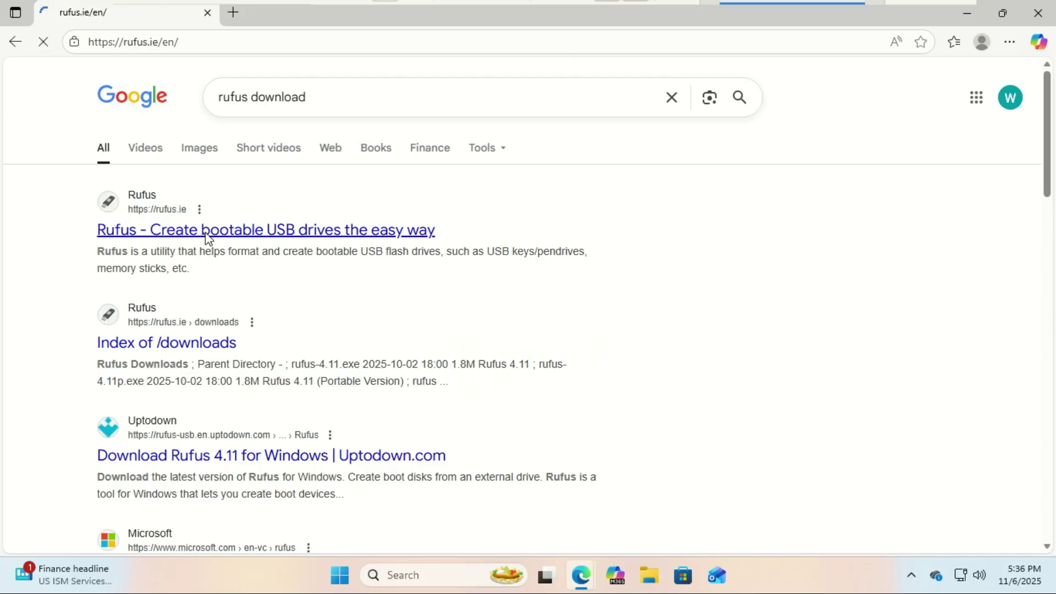
scroll(206, 232, down, 10)
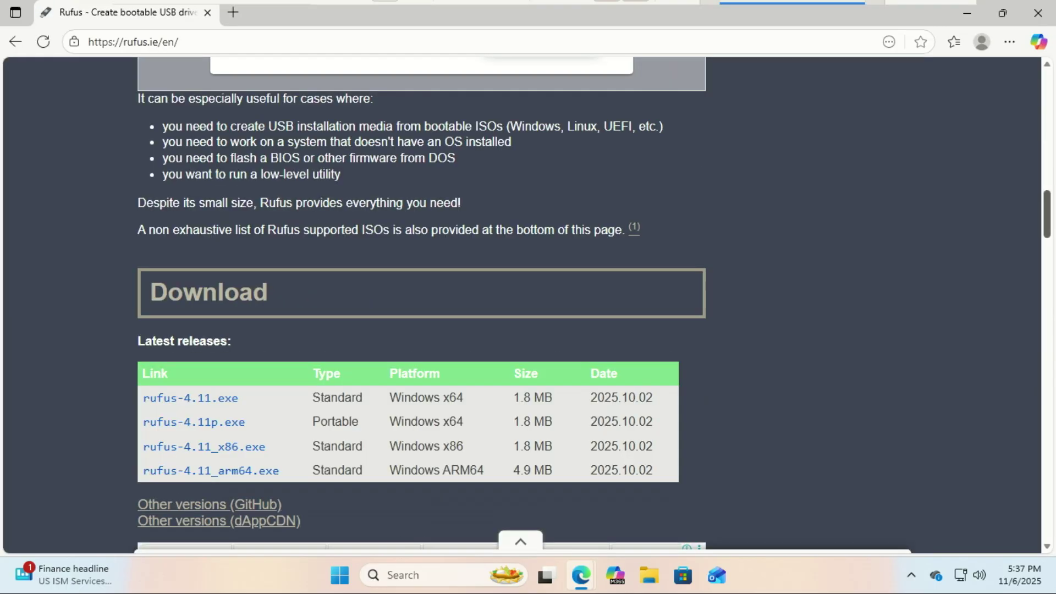
click(192, 405)
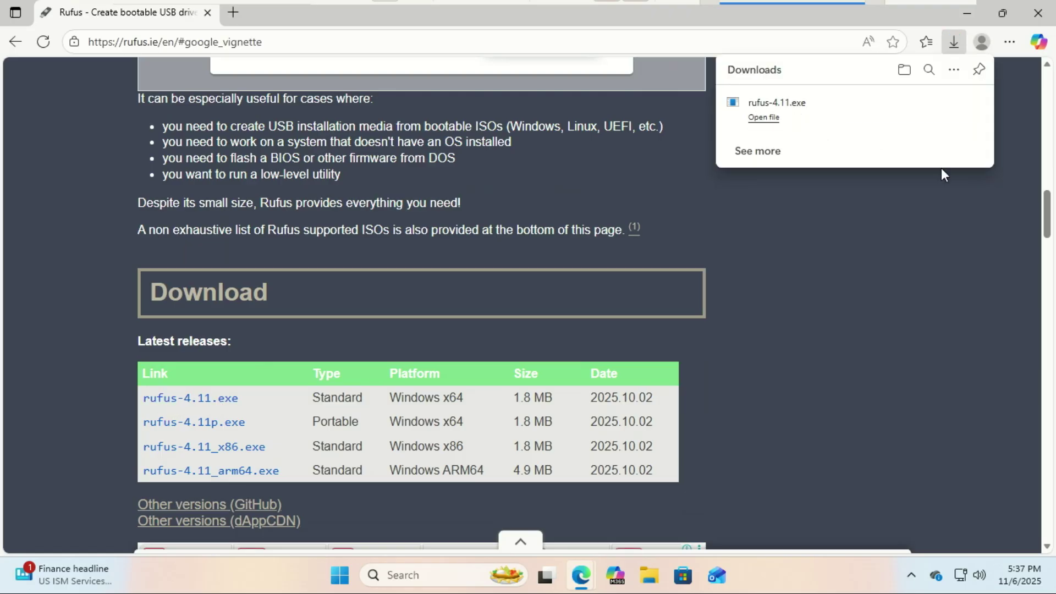
click(1038, 13)
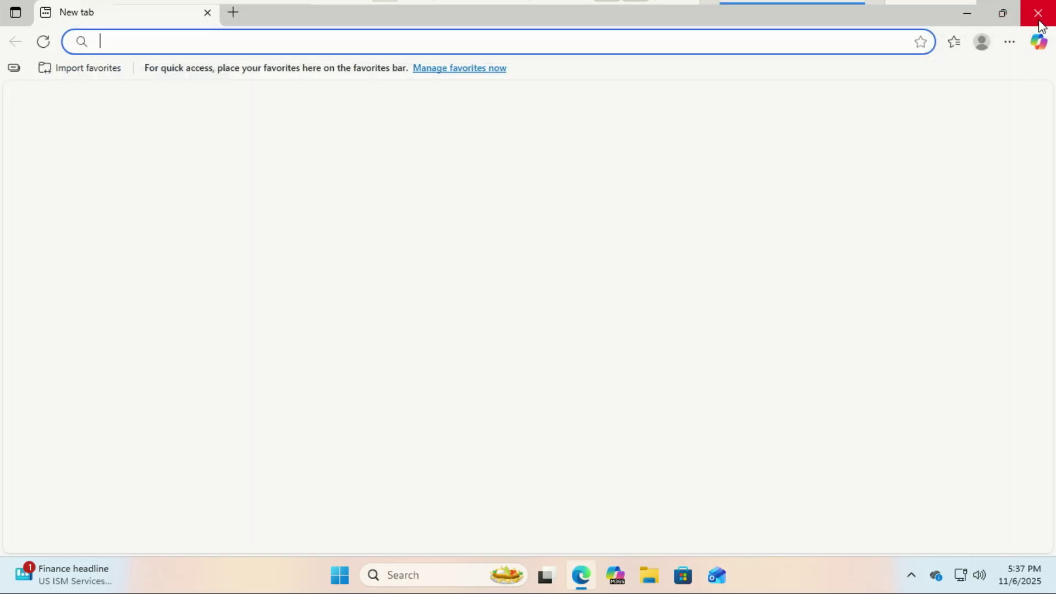
Close the browser, run rufus-4.11 from Downloads, and approve the User Account Control prompt.
click(1038, 22)
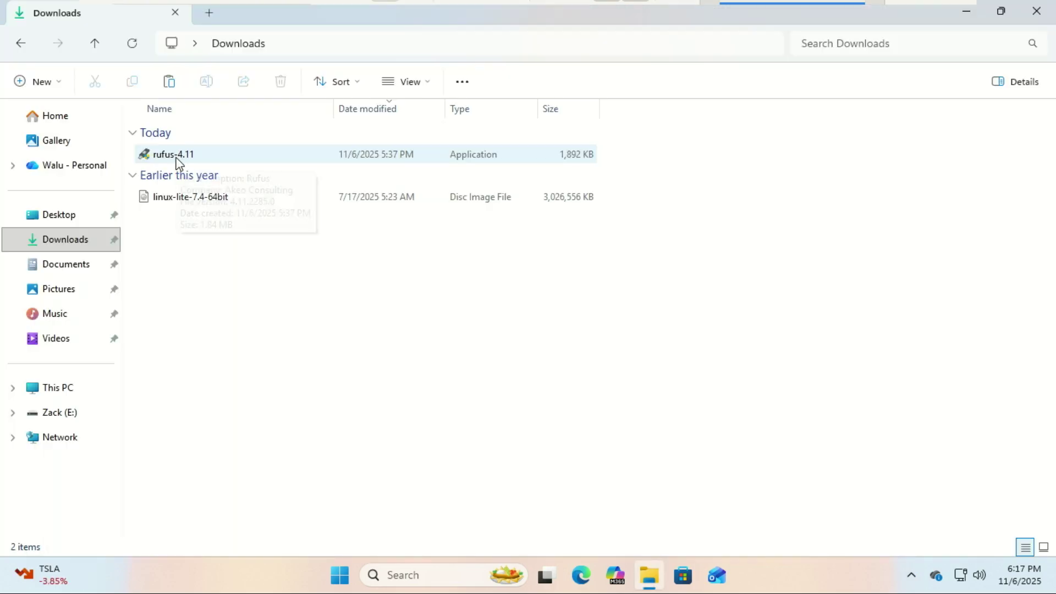
click(175, 156)
double_click(174, 156)
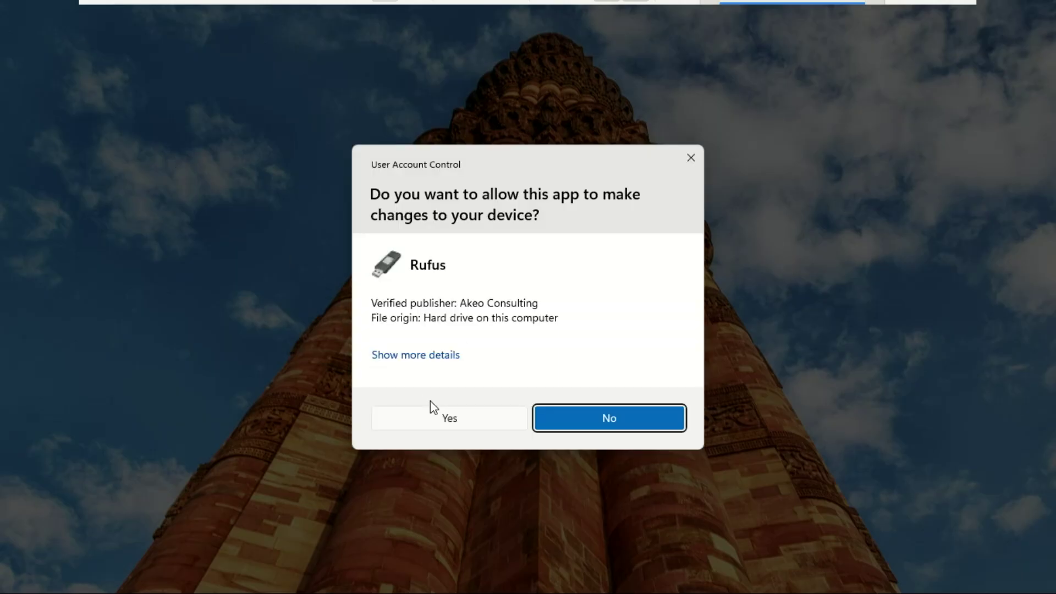
click(459, 422)
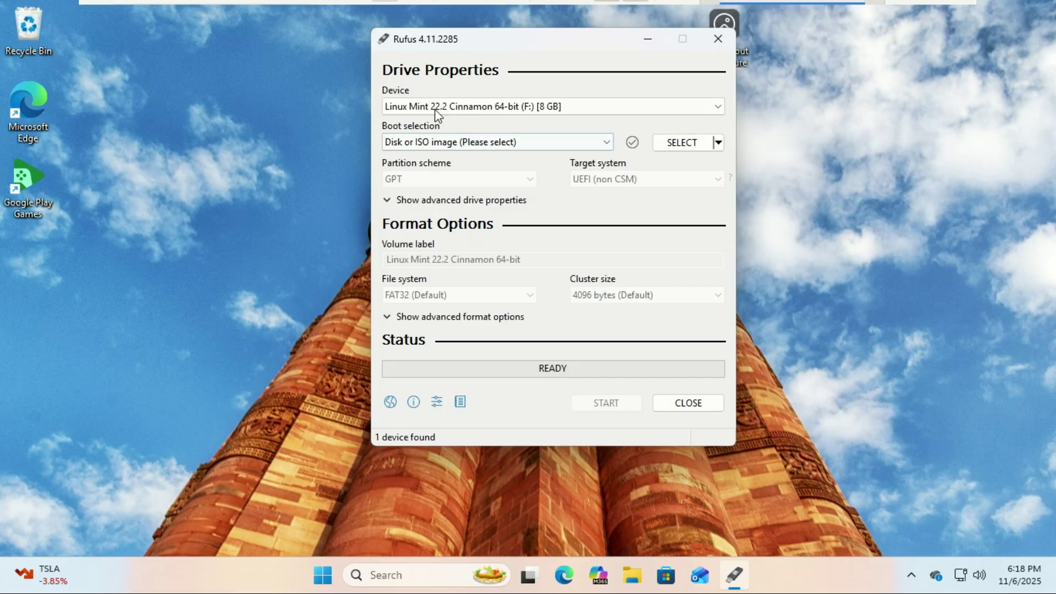
Load linux-lite-7.4-64bit.iso into Rufus and switch the partition scheme to GPT.
click(685, 145)
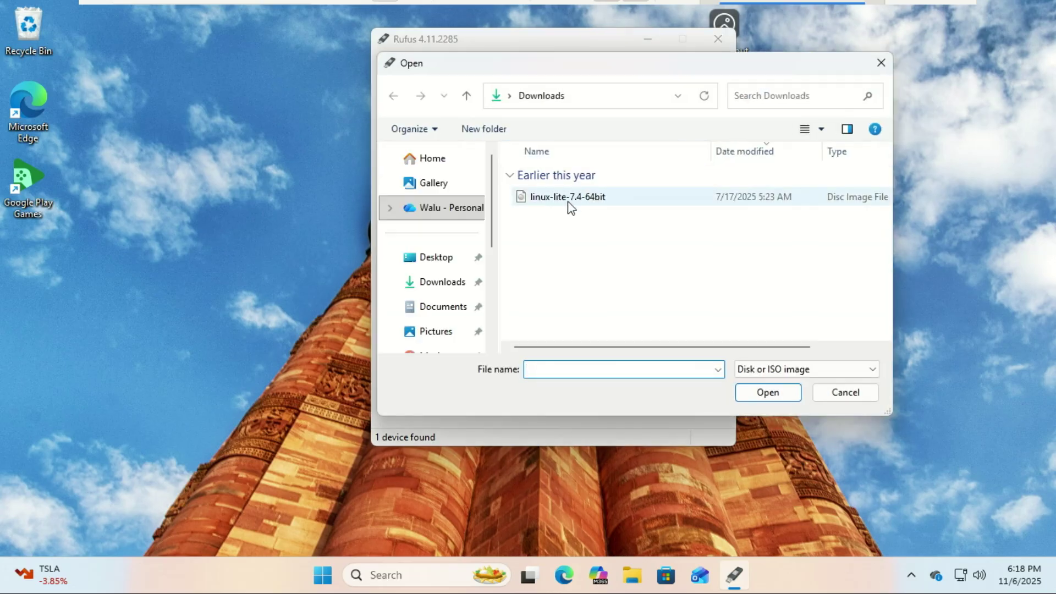
double_click(567, 202)
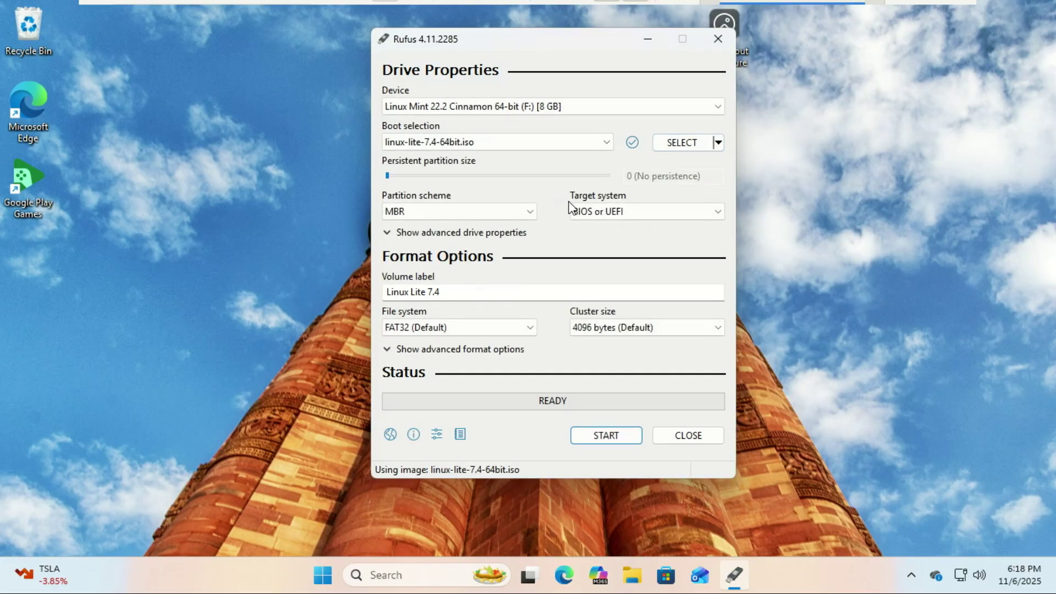
click(528, 214)
Write the image in ISO mode, accepting the UEFI warning and data erase, then close Rufus.
click(605, 437)
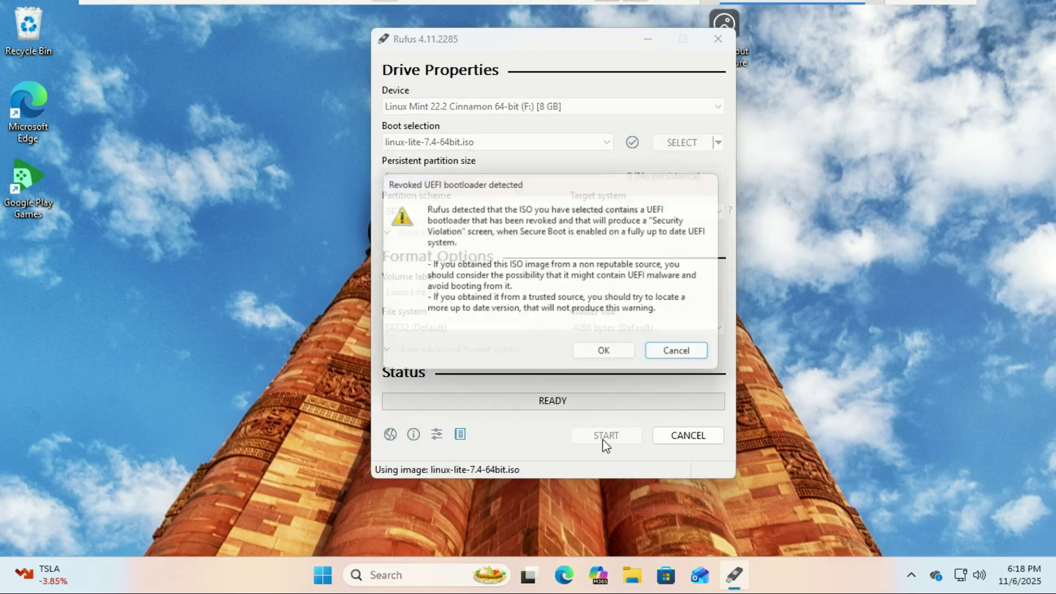
click(609, 357)
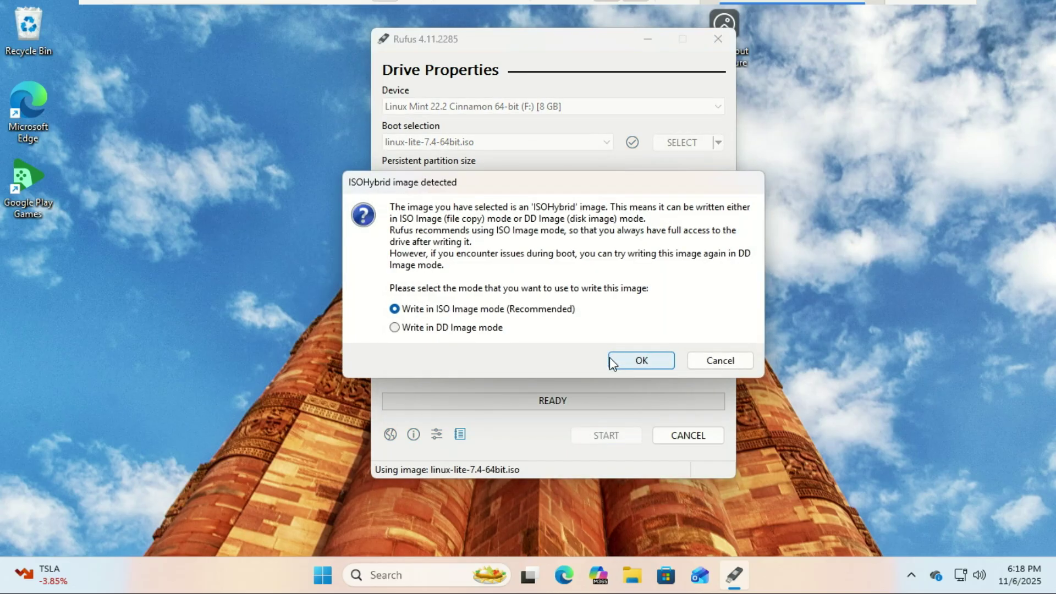
click(610, 358)
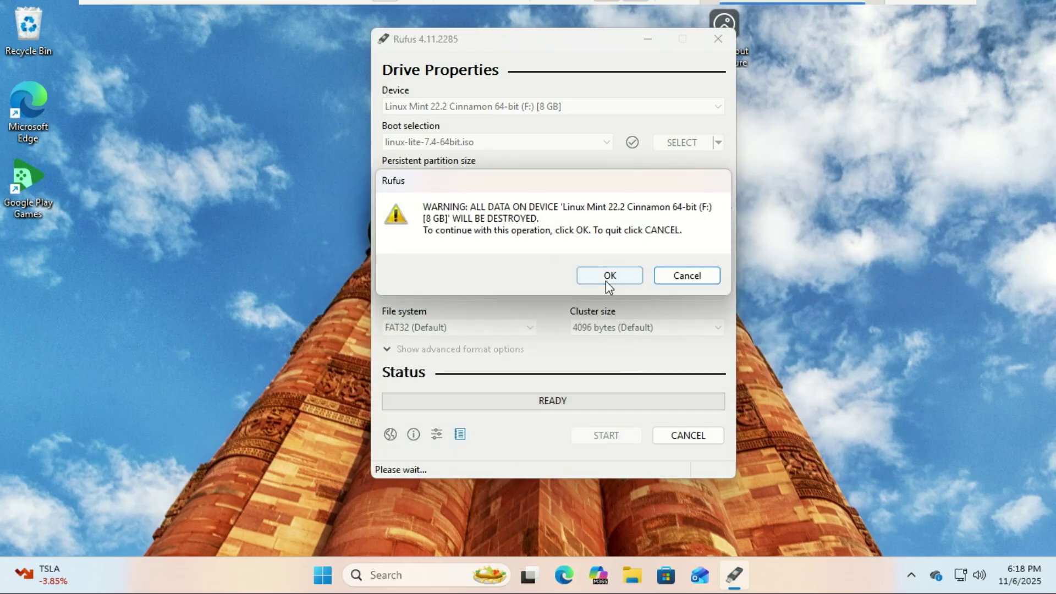
click(607, 279)
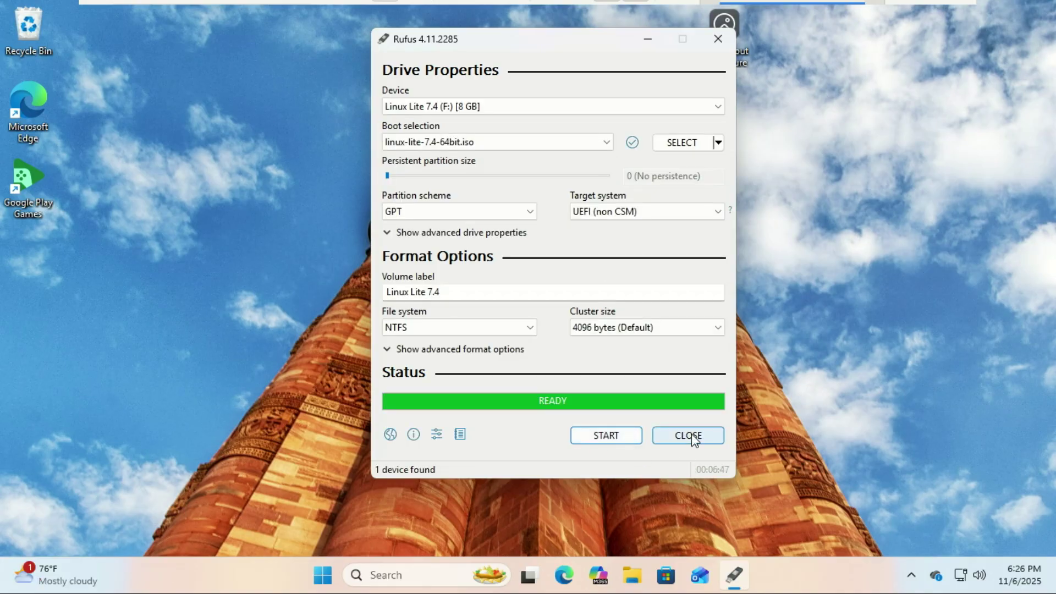
click(691, 433)
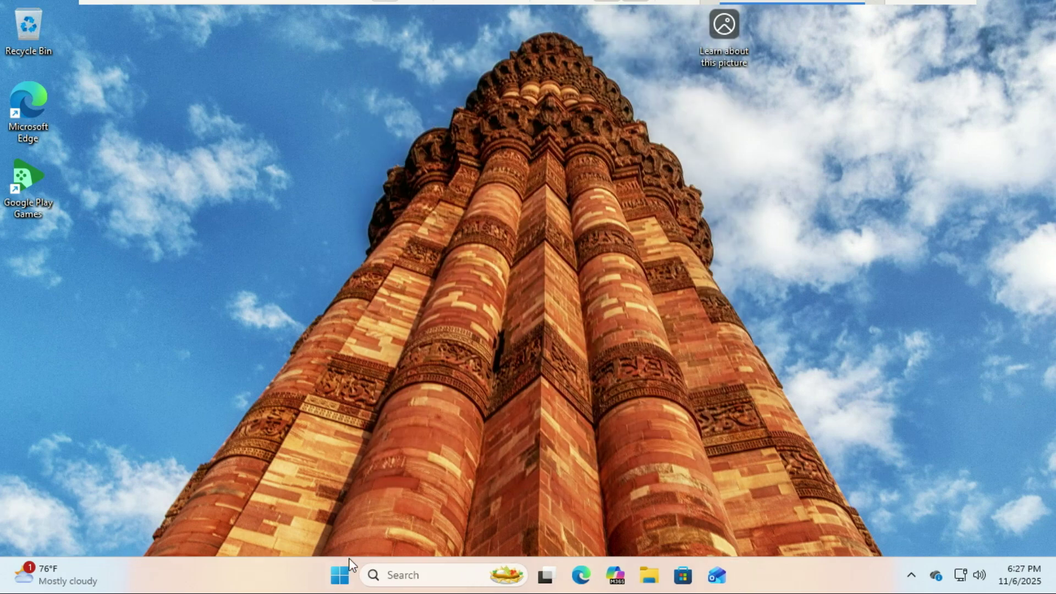
Restart Windows from the Start menu's power options.
click(341, 575)
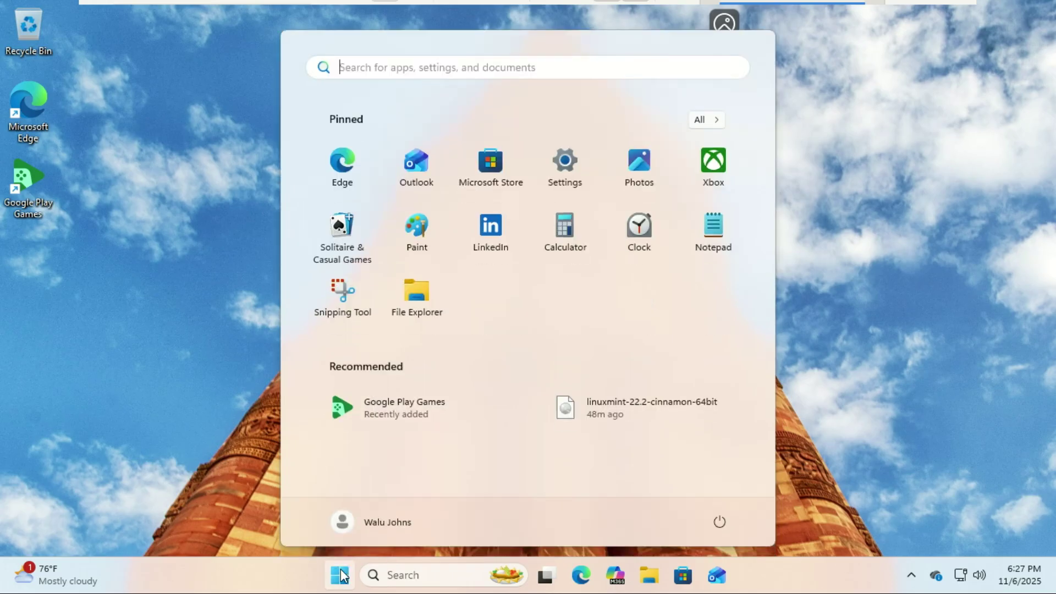
click(719, 525)
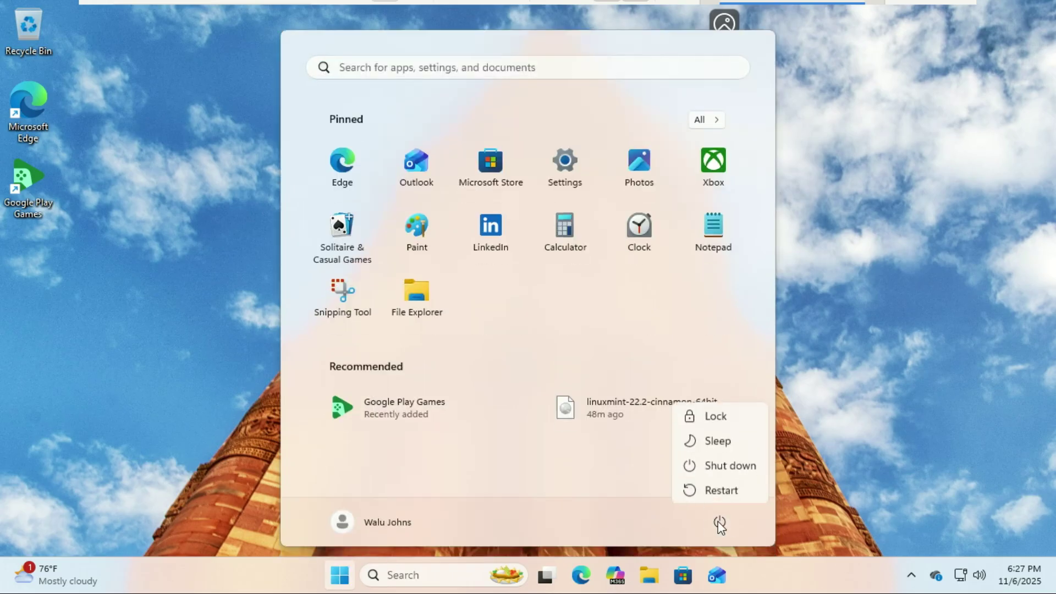
click(735, 491)
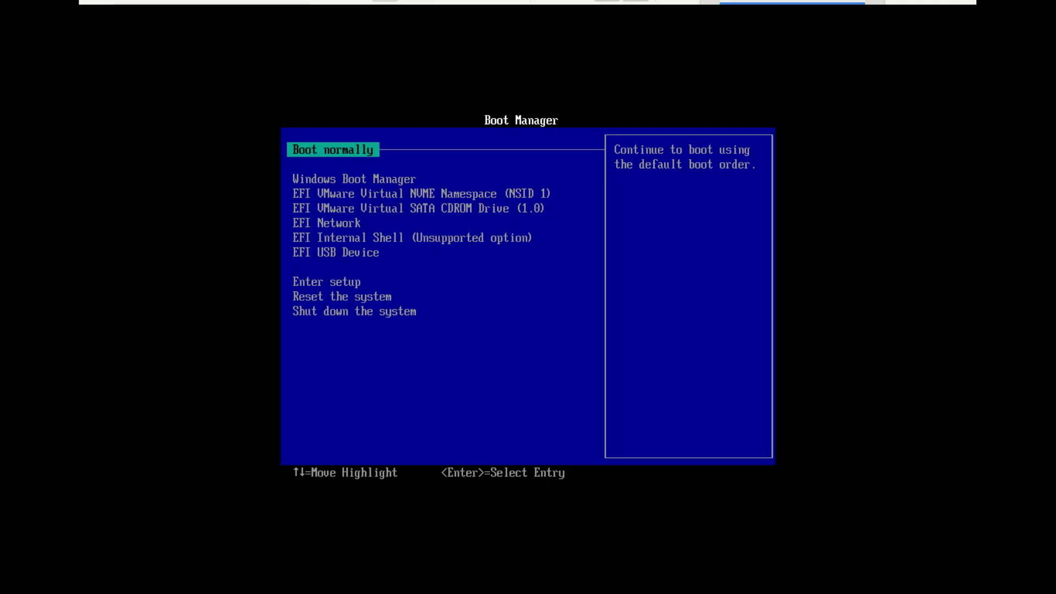
Highlight the EFI USB Device entry in the Boot Manager.
key(Down)
key(Down)
key(Down)
key(Down)
key(Down)
key(Down)
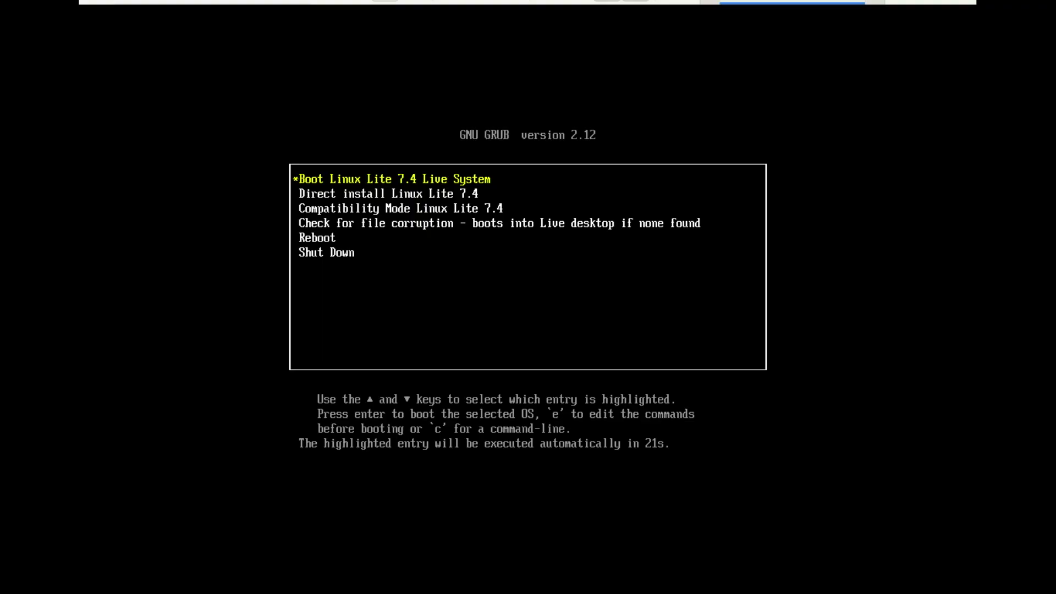
Stop the GRUB countdown and boot 'Linux Lite 7.4 Live System'.
key(Down)
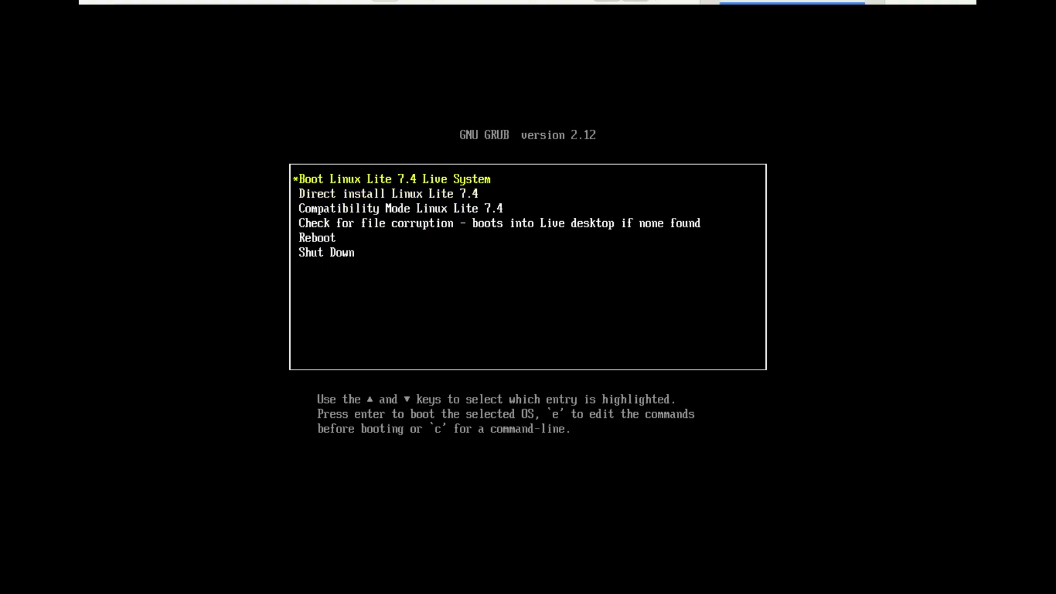
key(Return)
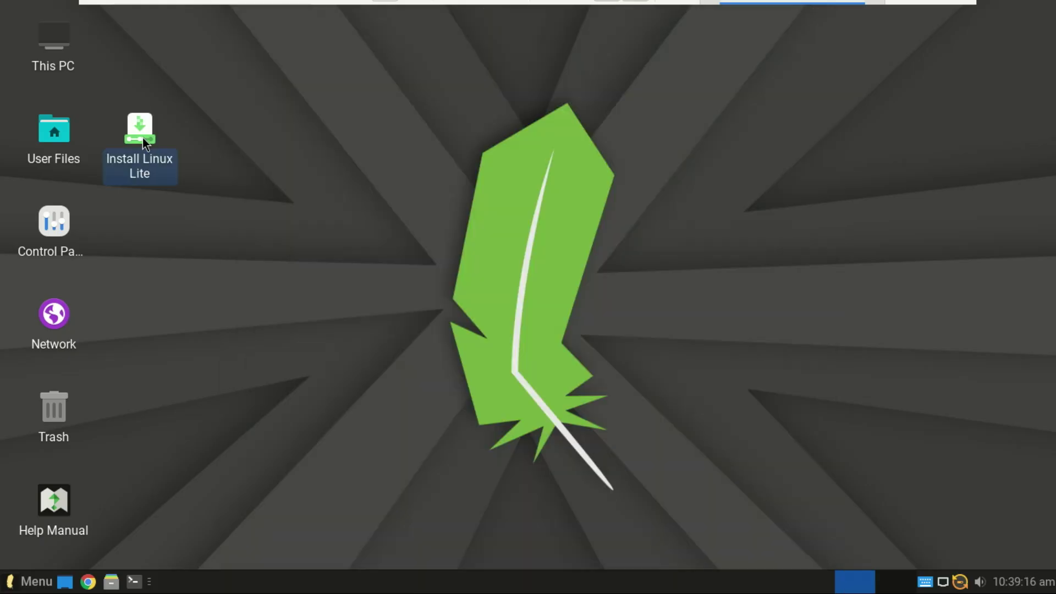
Launch the Install Linux Lite desktop shortcut to bring up the English Welcome page.
double_click(143, 138)
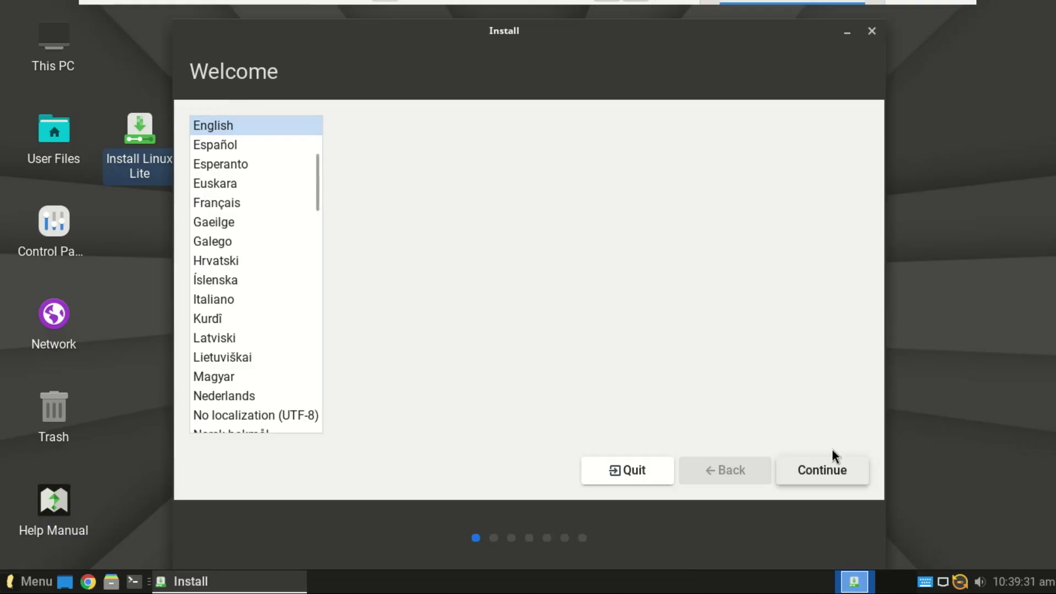
Keep English and the English (US) keyboard, and also enable third-party software installation.
click(830, 467)
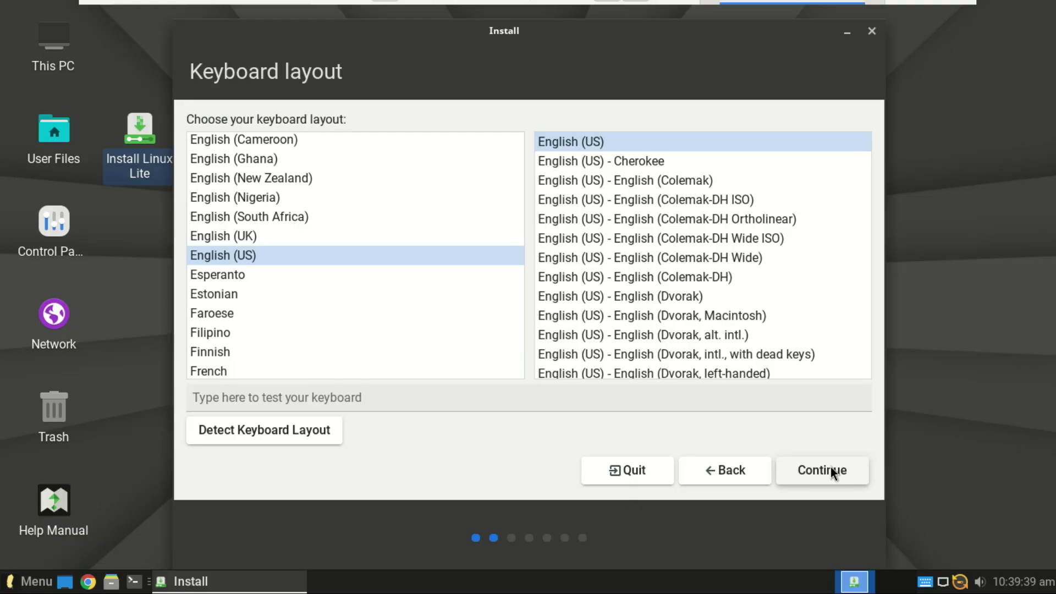
click(830, 467)
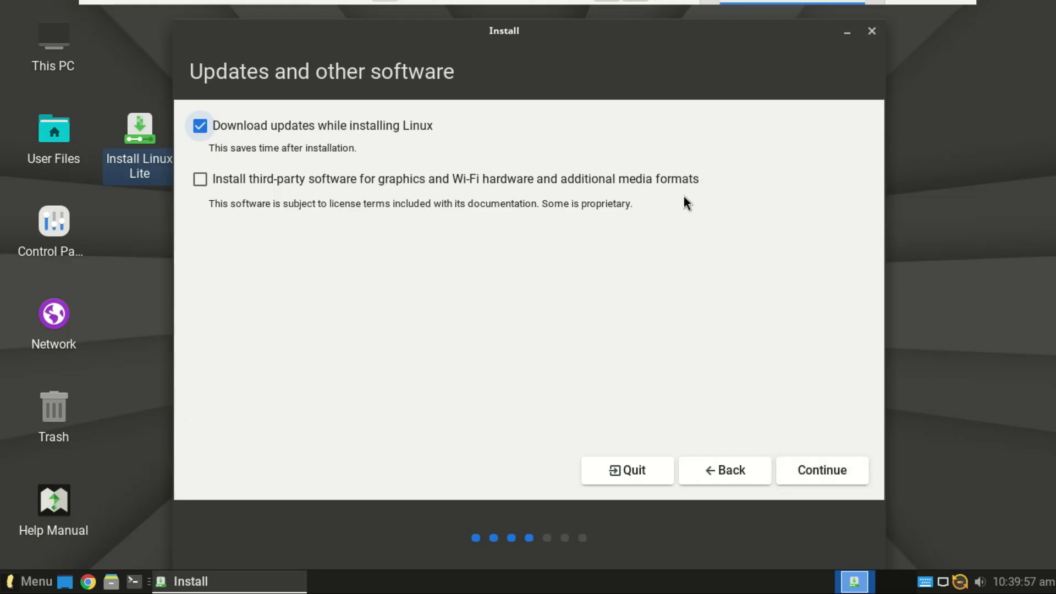
click(207, 179)
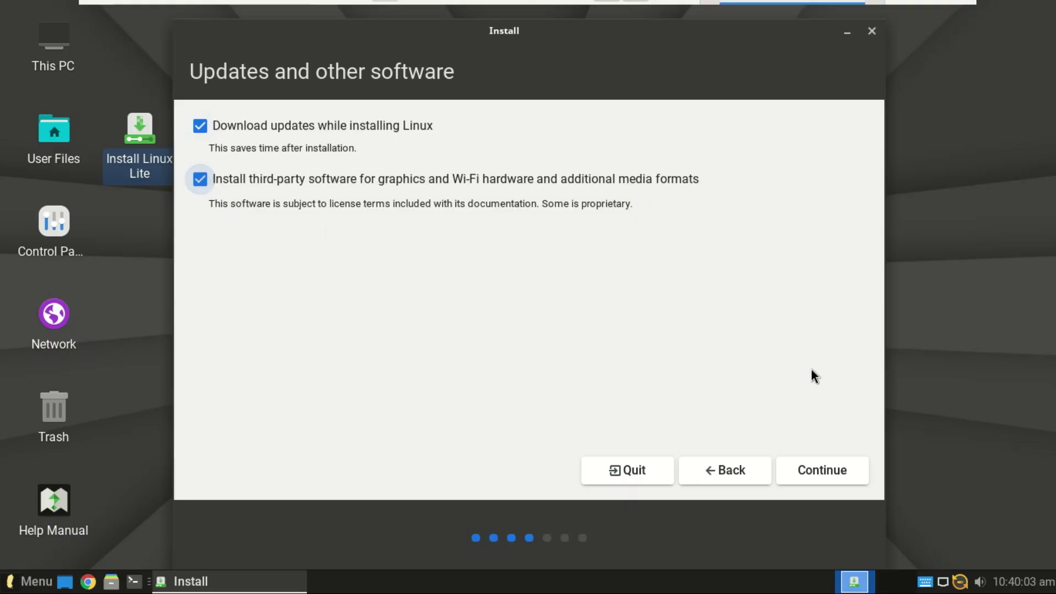
Choose Erase disk and install Linux, then confirm writing the partition changes to disk.
click(826, 470)
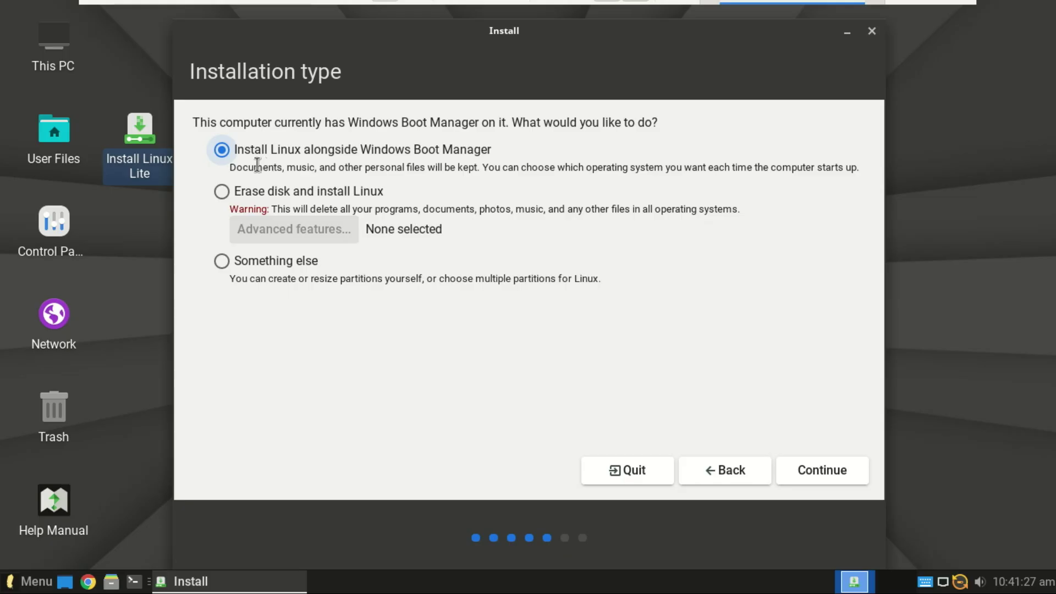
click(223, 191)
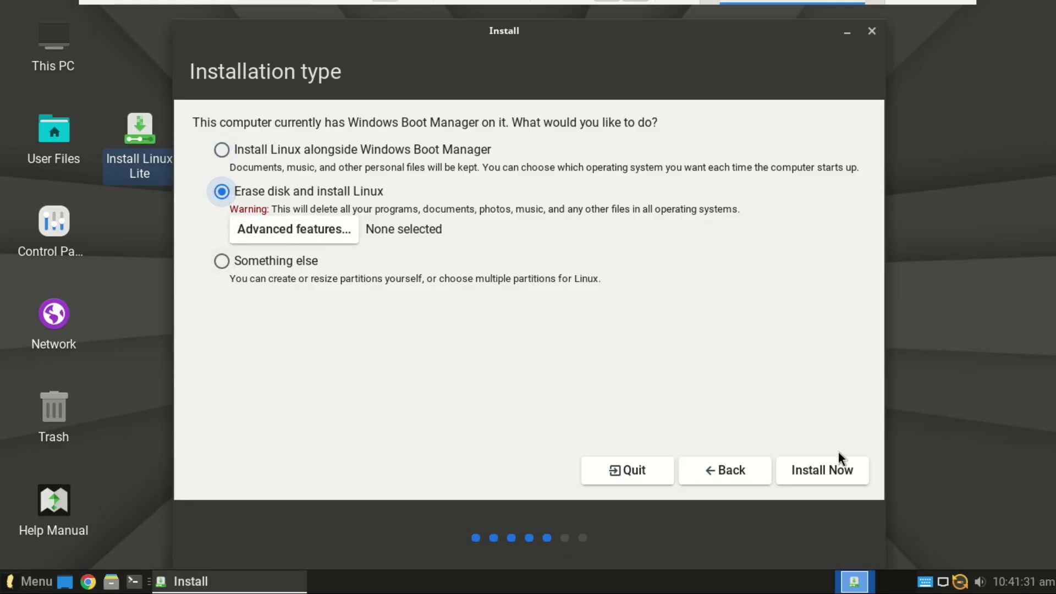
click(833, 473)
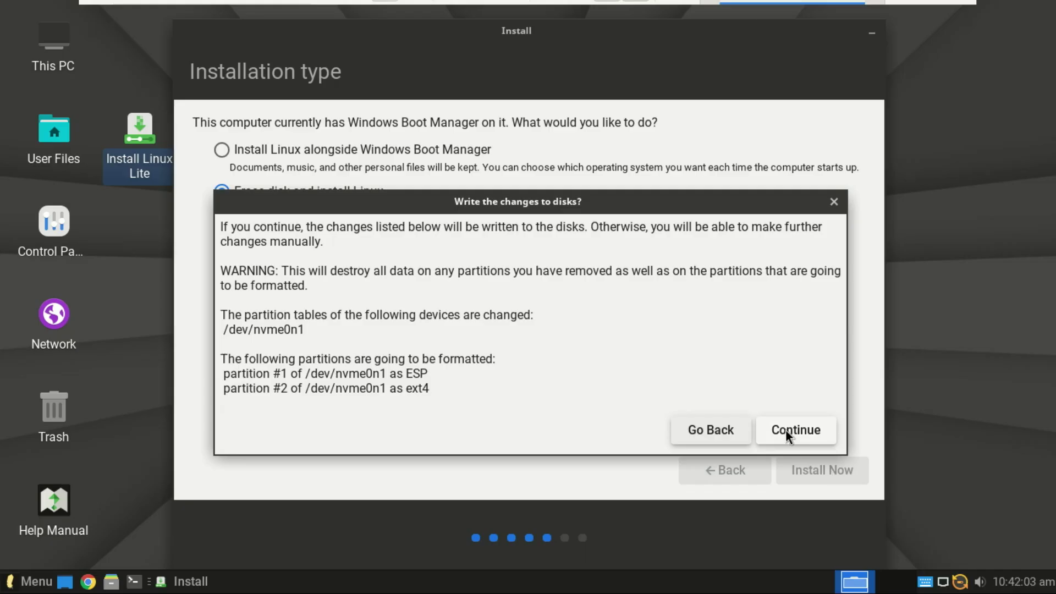
click(785, 430)
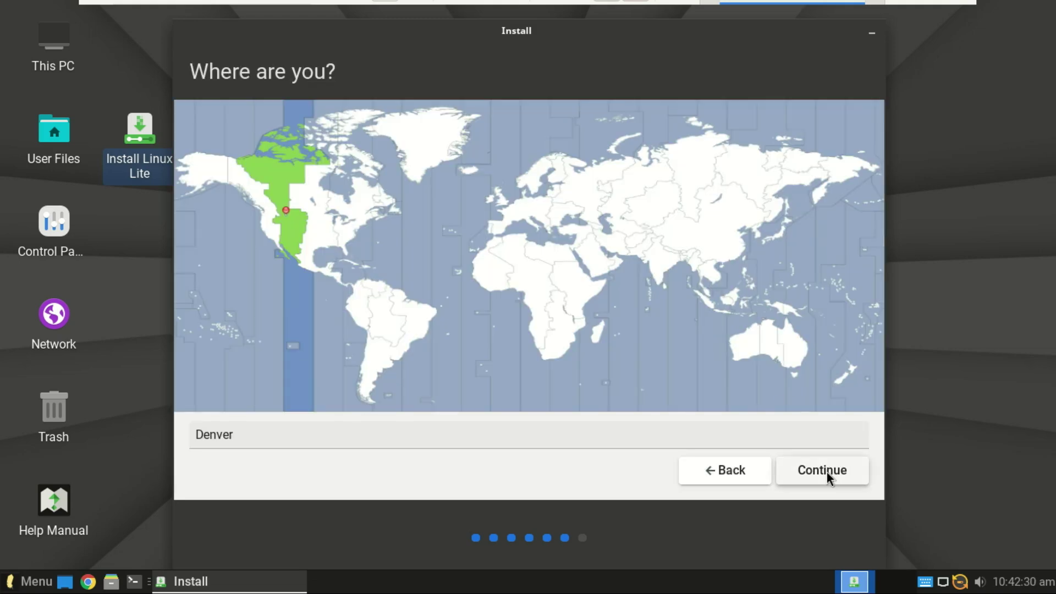
Accept Denver as the location, then enter and confirm the account password.
click(827, 470)
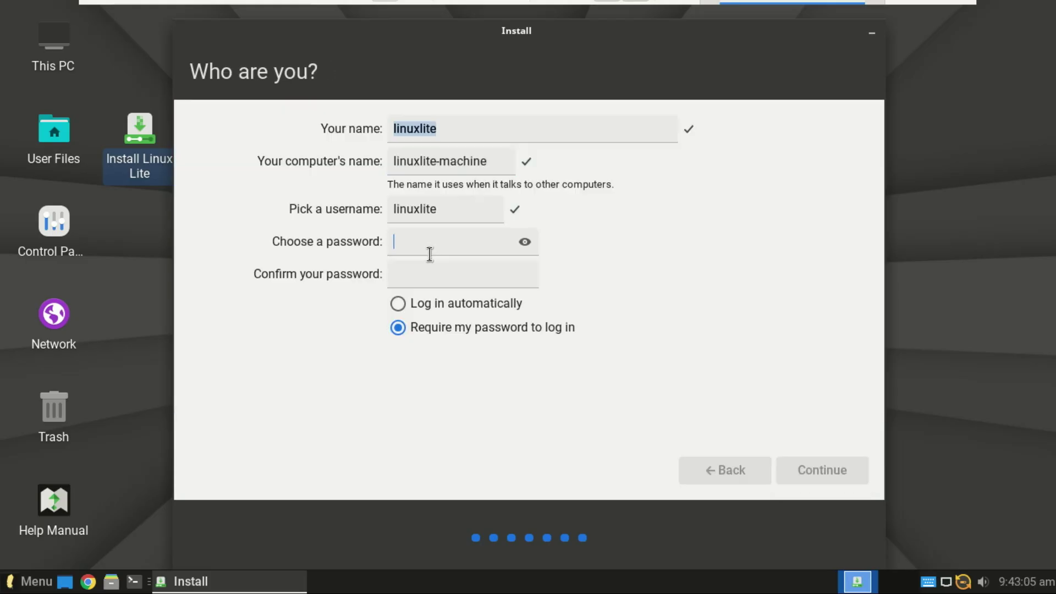
click(429, 254)
text(******)
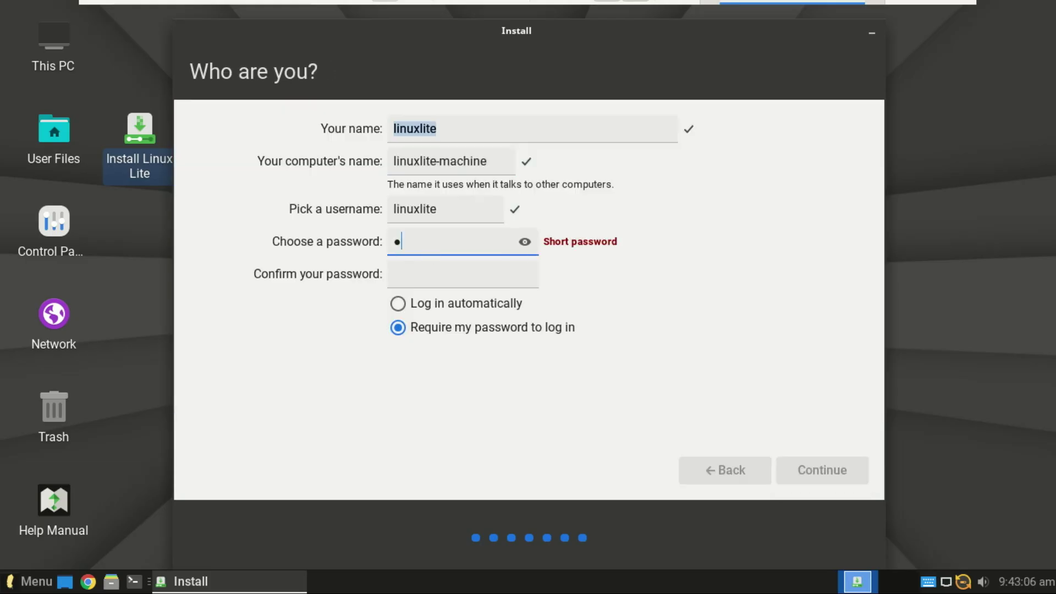
text(**)
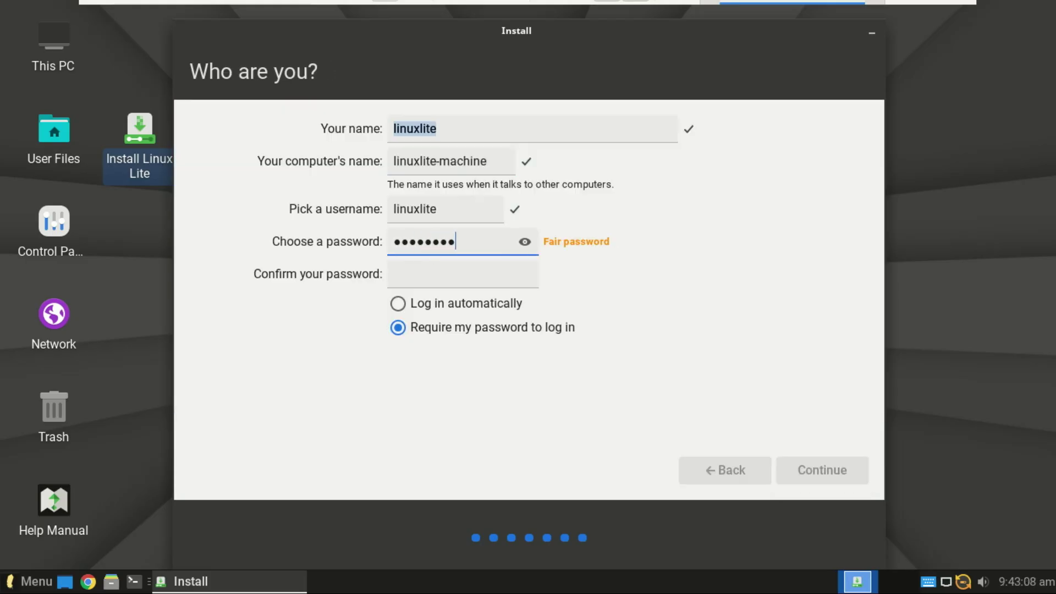
text(*)
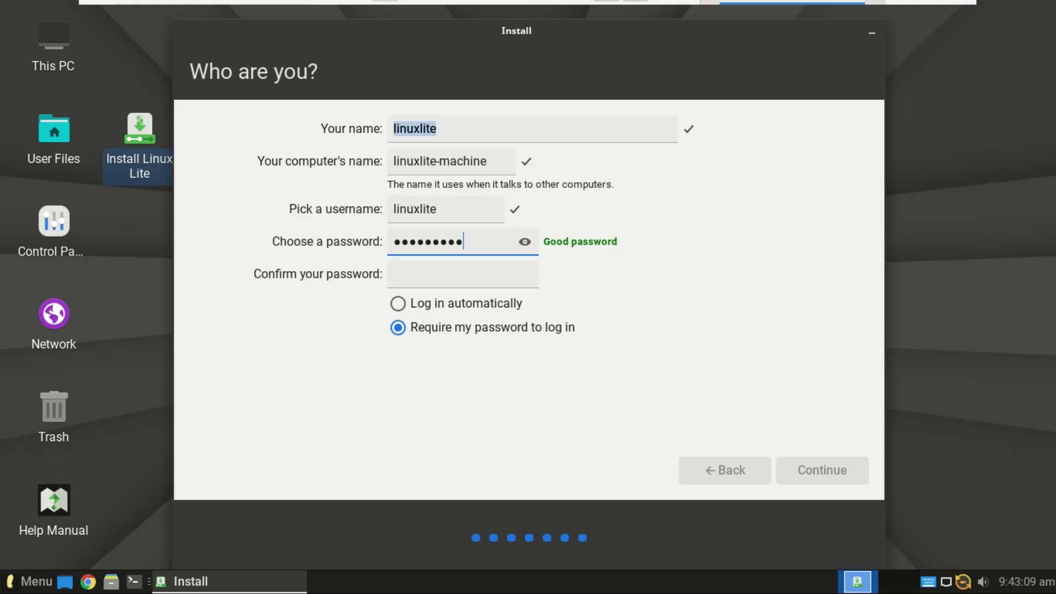
click(417, 275)
text(********)
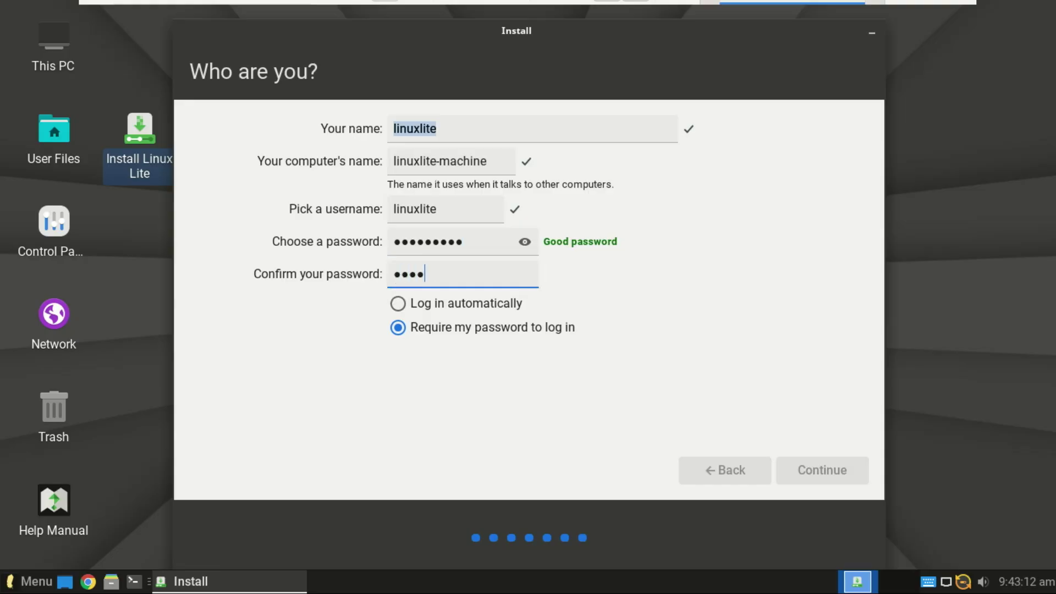
text(*)
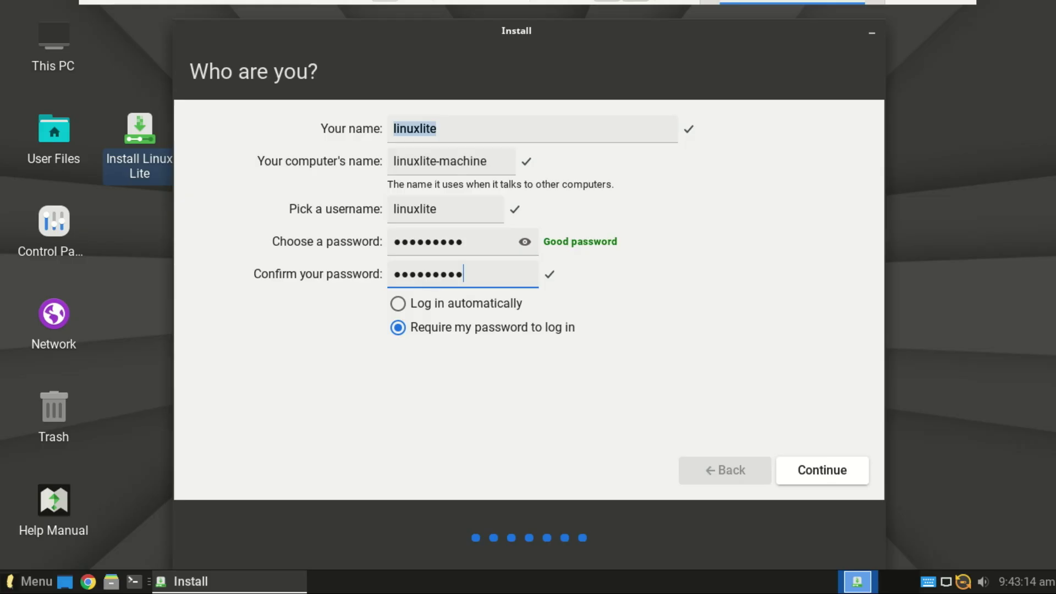
Replace the default name linuxlite with the user's own name and start installing.
click(448, 129)
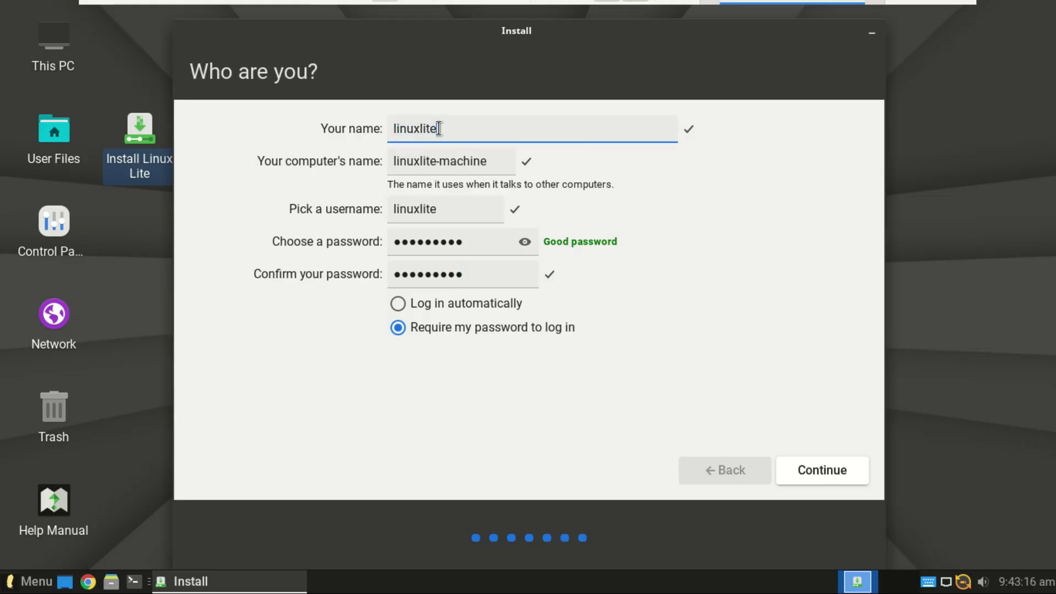
drag(447, 129, 388, 130)
key(BackSpace)
text(zack)
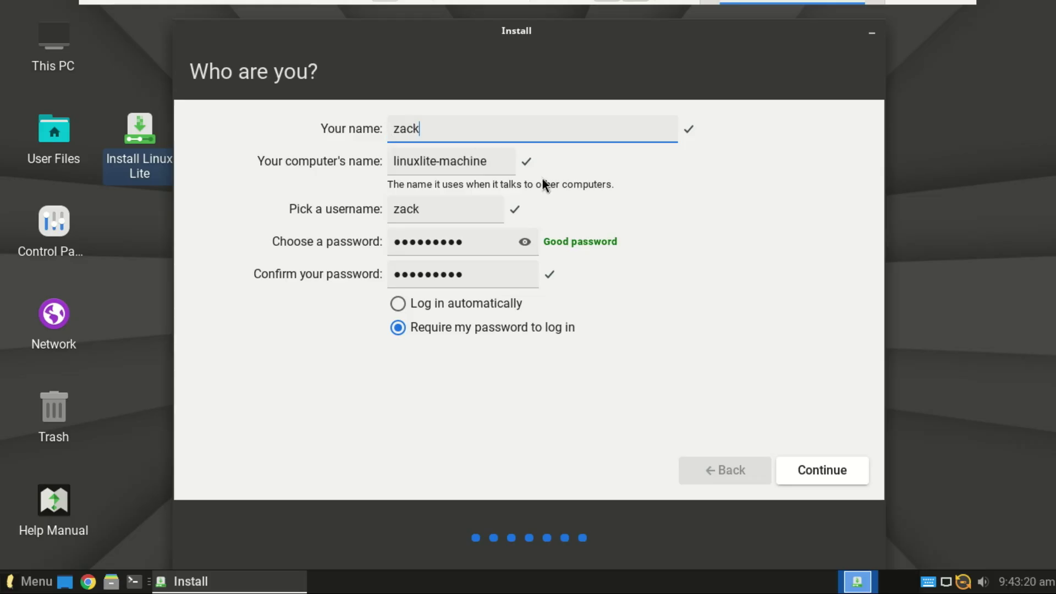
click(824, 471)
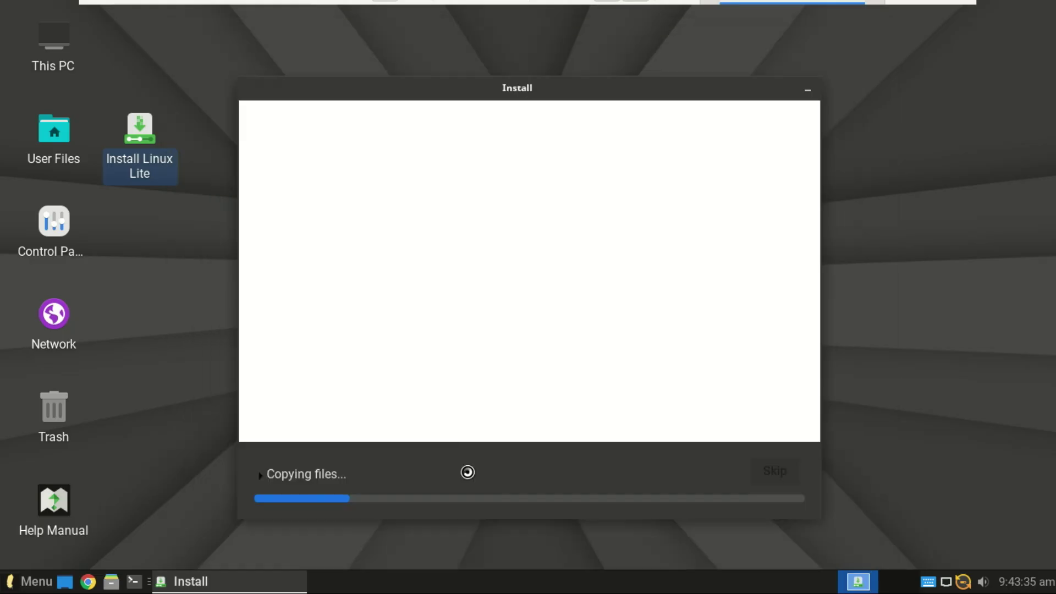
Expand and then collapse the Copying files log while the installation finishes.
click(260, 474)
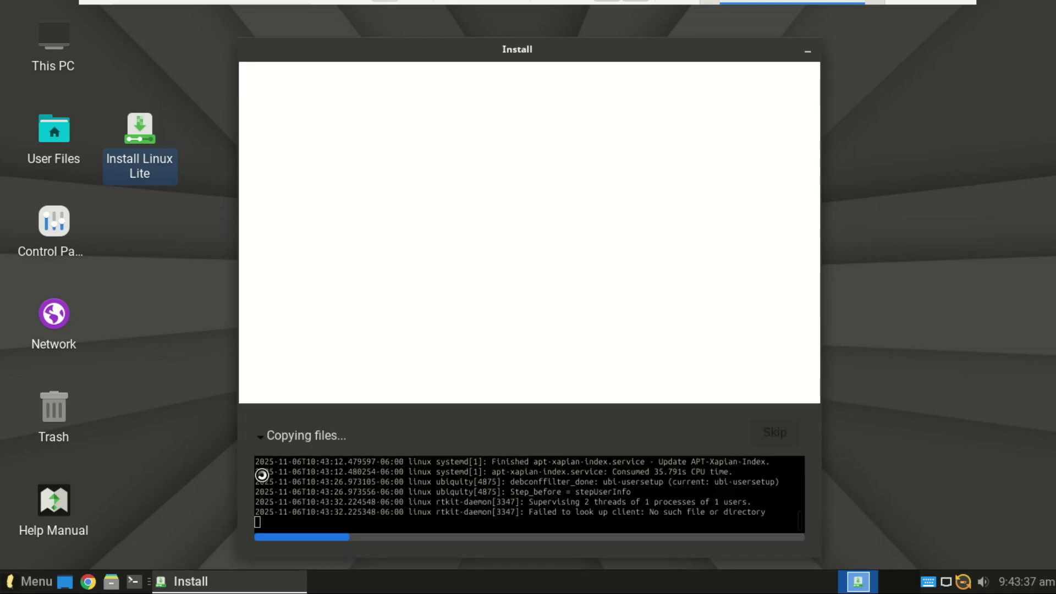
click(267, 438)
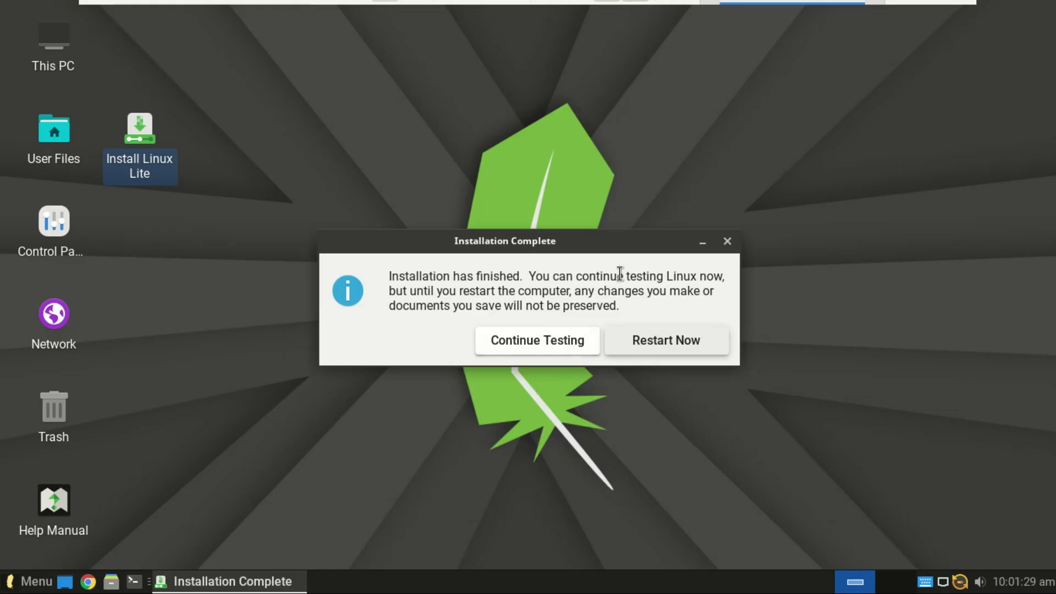
Restart into the installed system and sign in with the account password.
click(684, 344)
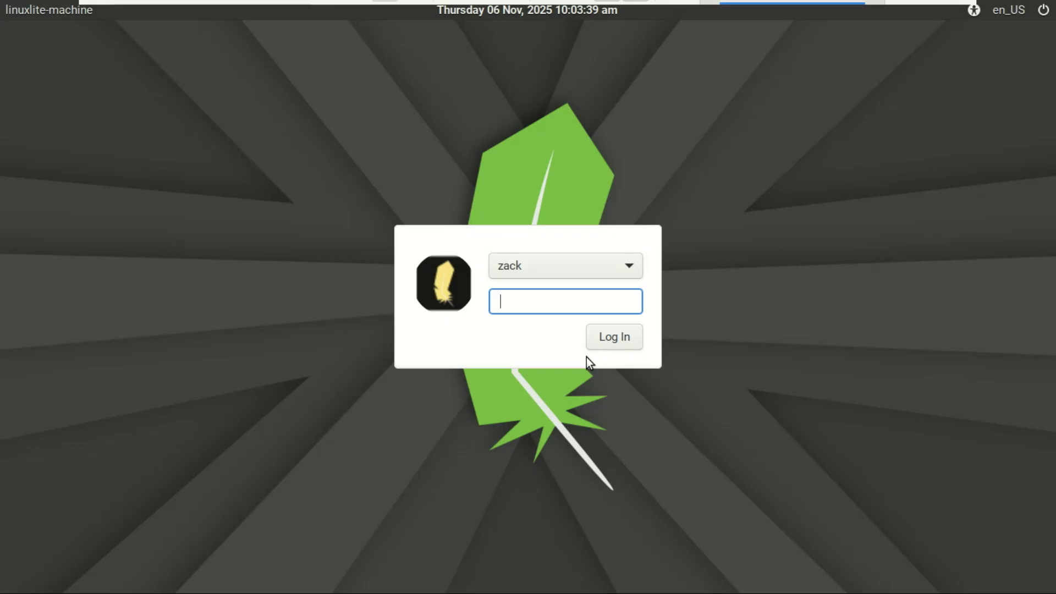
text(•••••••••)
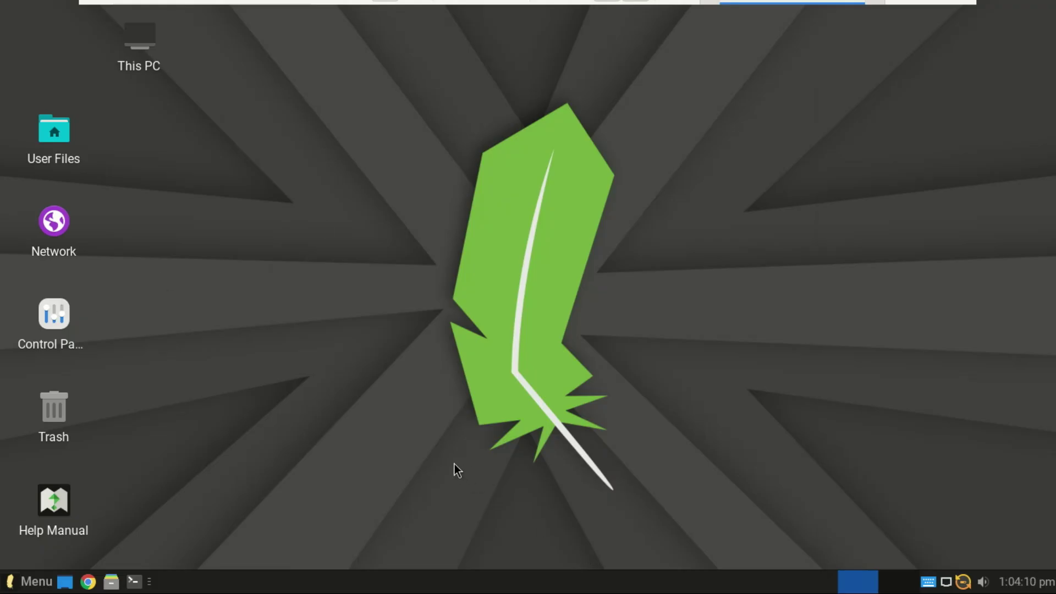
Run Install Updates from the menu, authorise with the password, and dismiss the up-to-date notice.
click(30, 581)
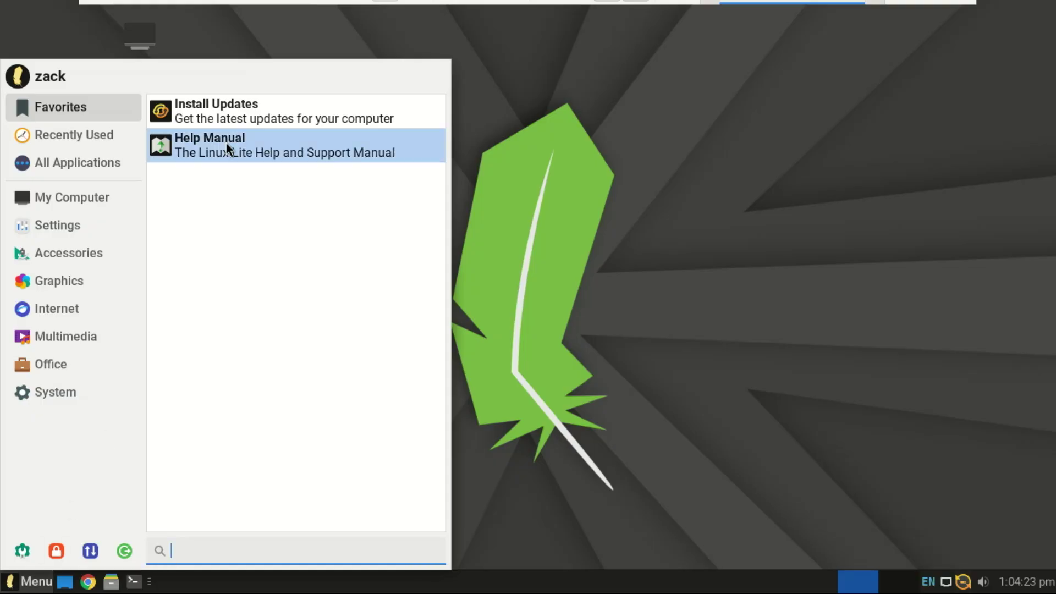
click(227, 109)
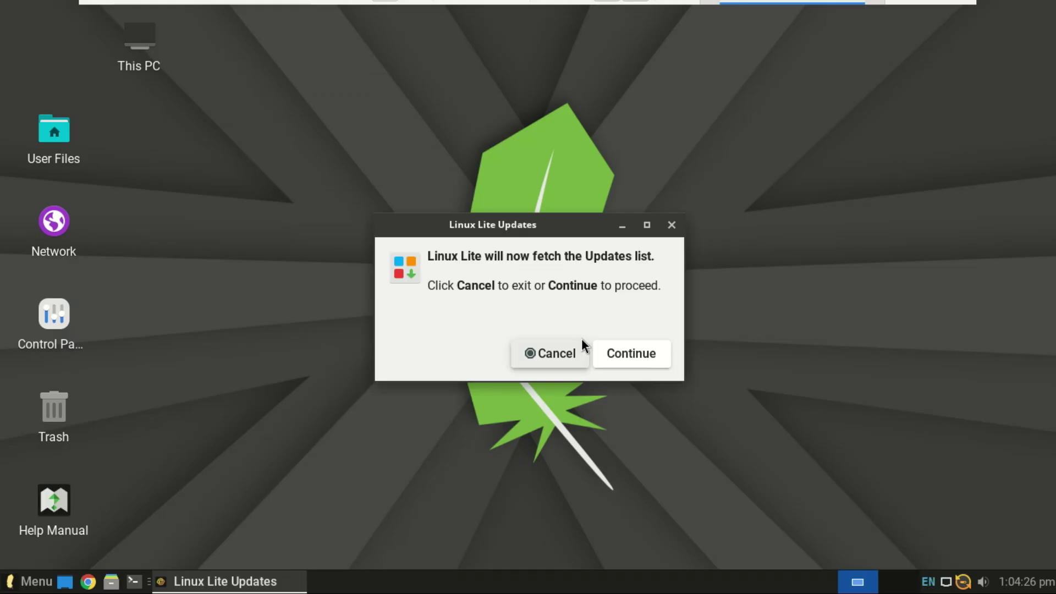
click(634, 359)
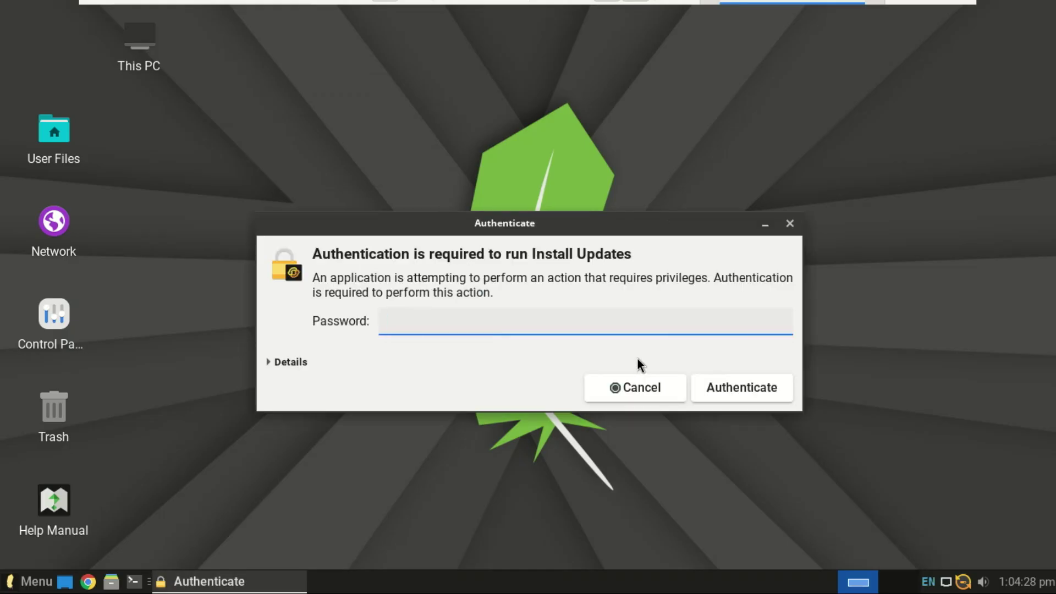
text(********)
key(Return)
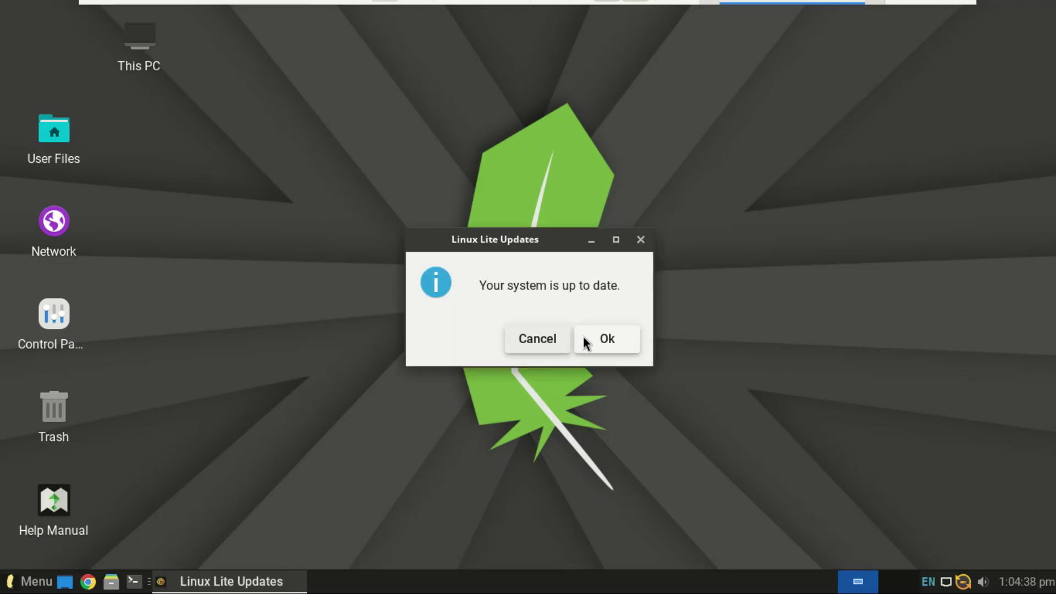
click(610, 340)
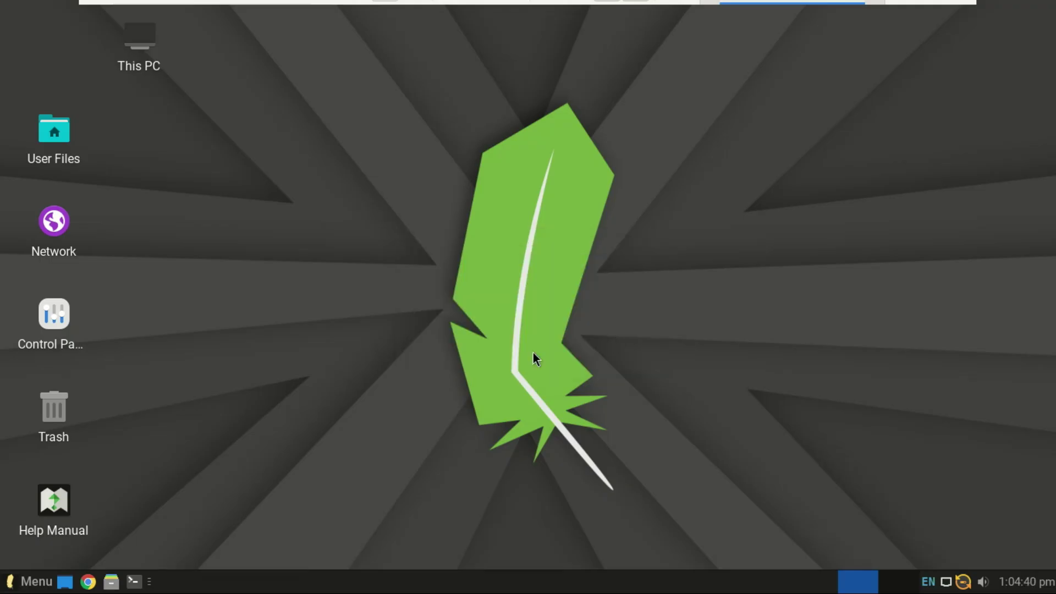
Find Lite Software by searching 'soft' in the menu and launch it with the password.
click(35, 583)
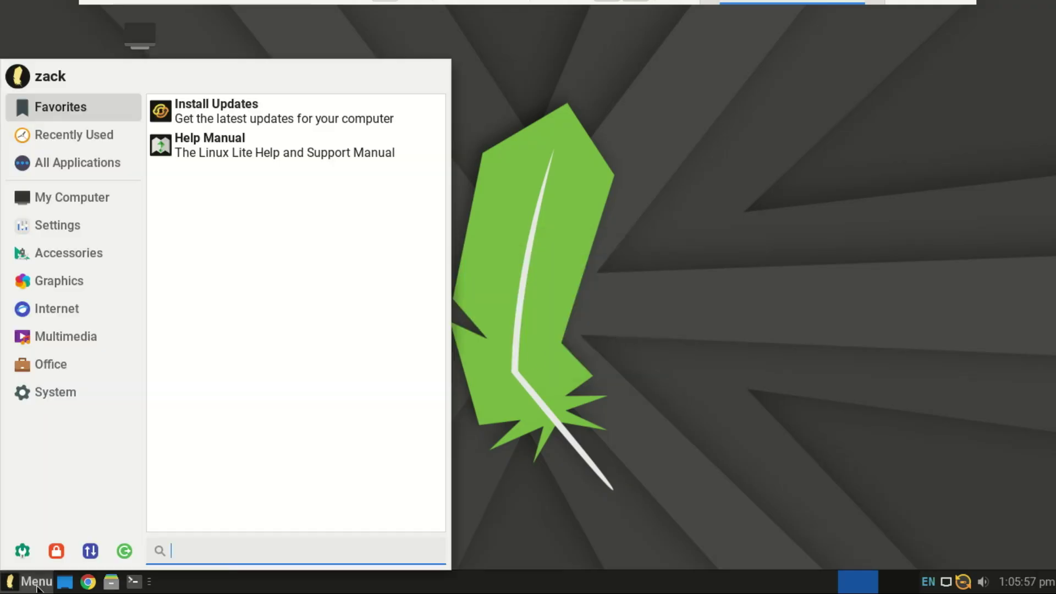
text(soft)
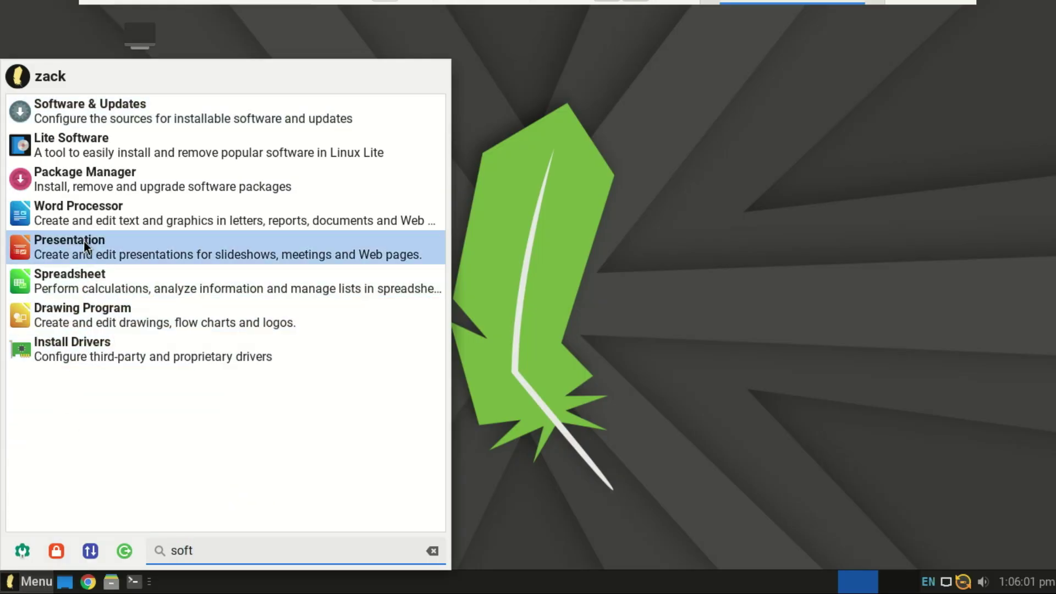
click(80, 151)
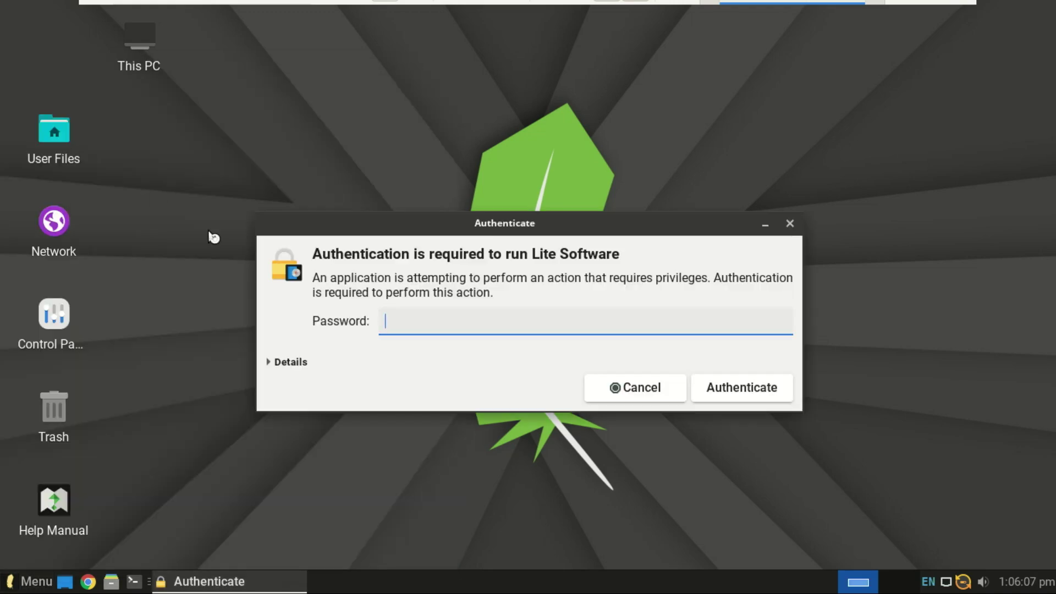
text(********)
key(Return)
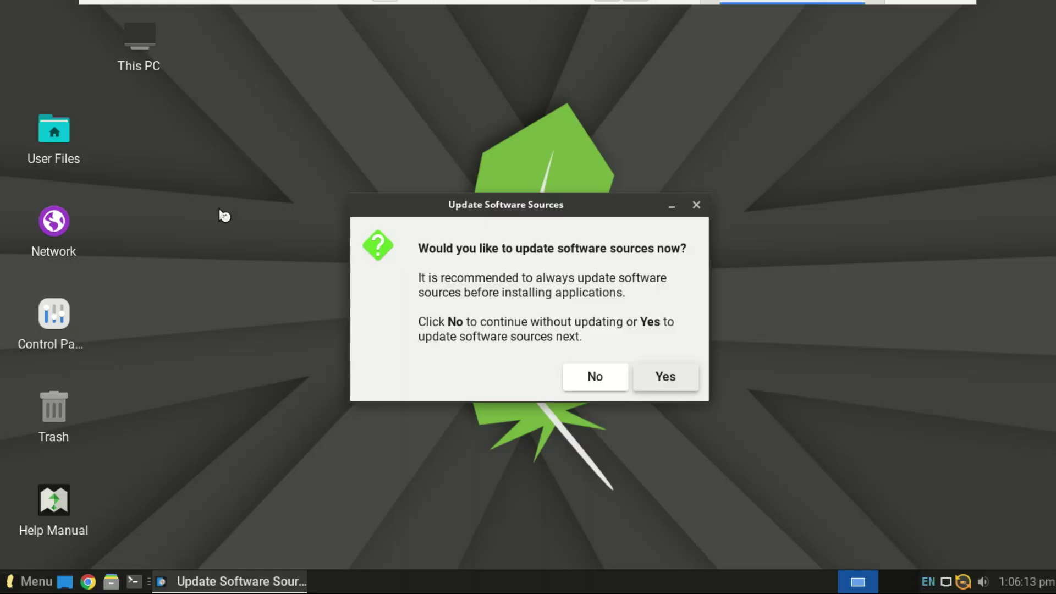
Agree to update software sources and choose the Install Software task.
click(660, 385)
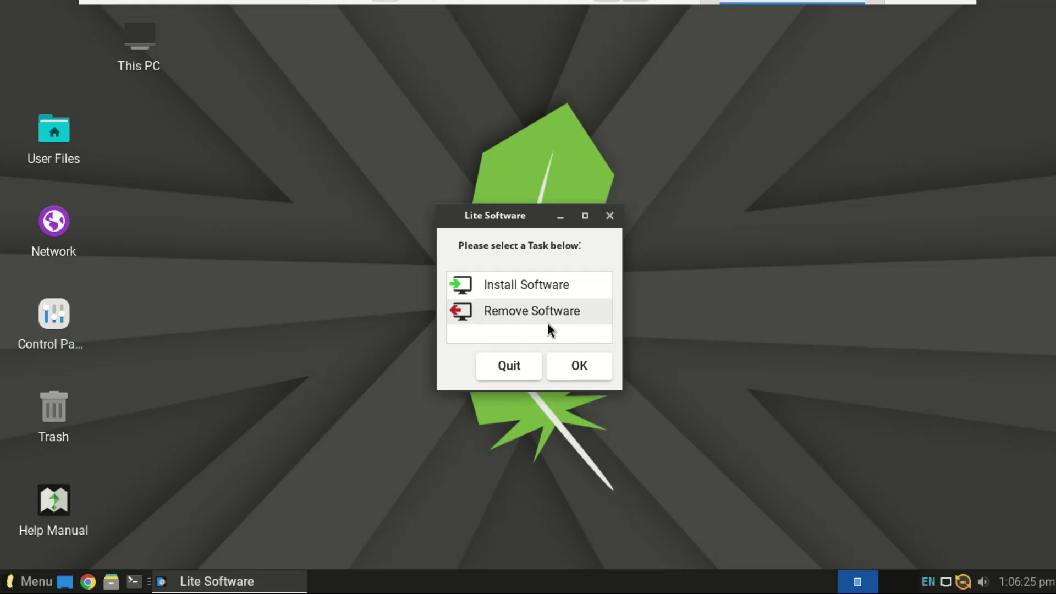
click(526, 281)
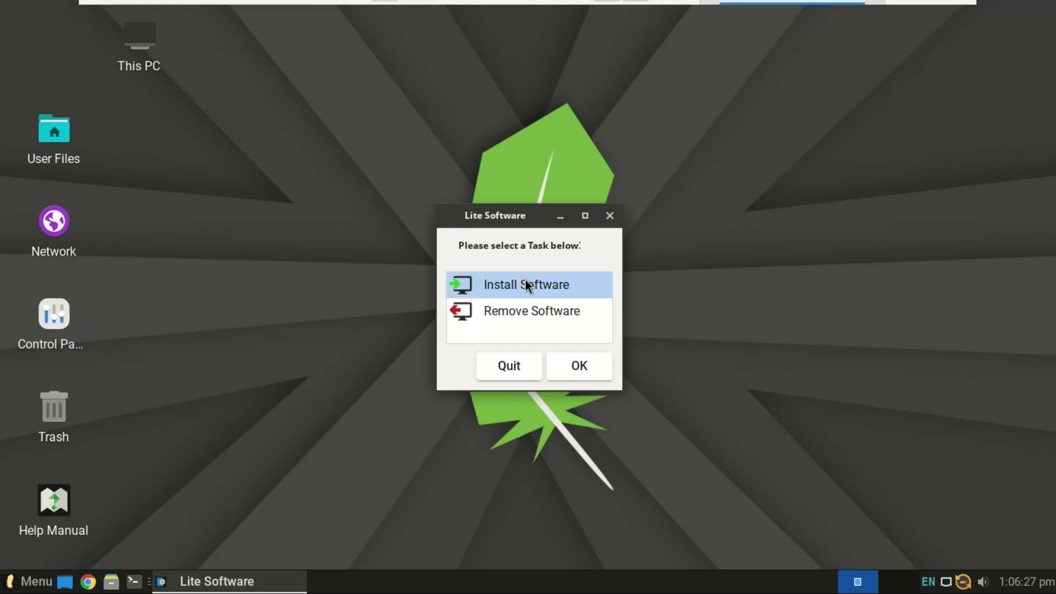
click(580, 372)
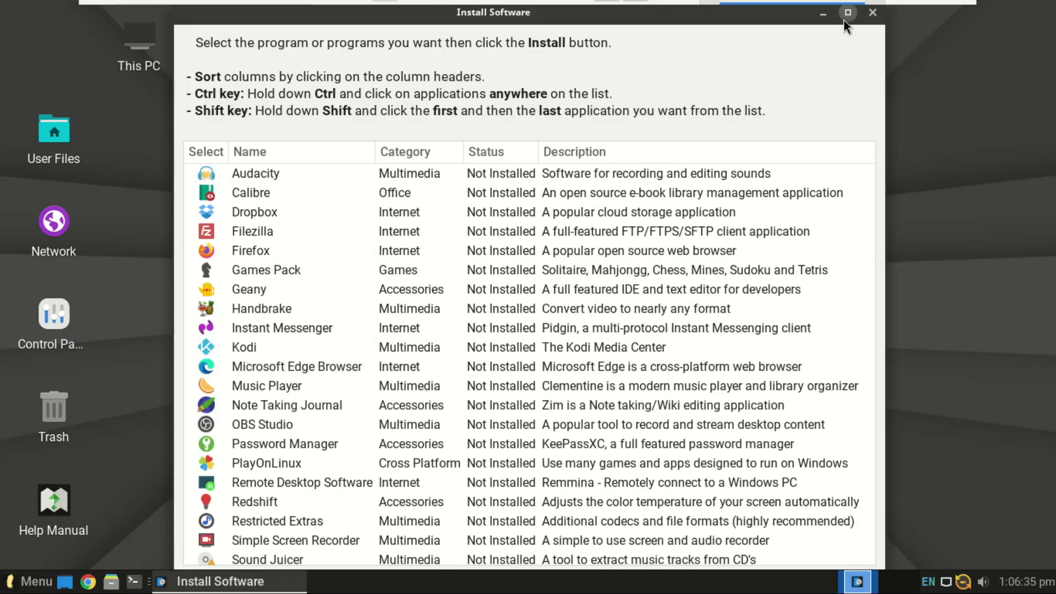
Maximize the Install Software list, select Audacity, scroll through it, then return to the application menu.
click(843, 19)
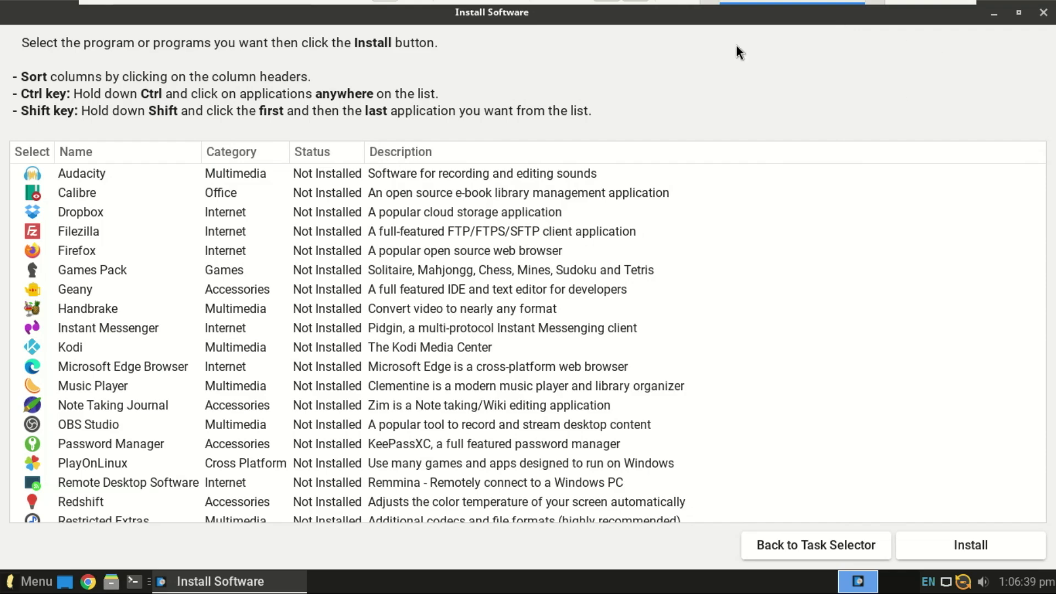
click(110, 167)
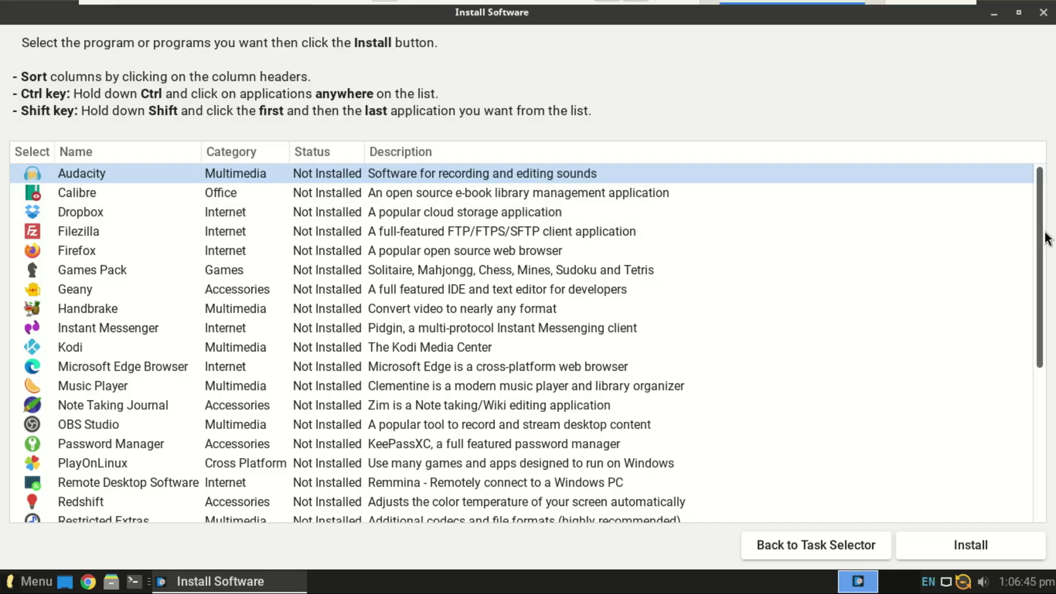
scroll(1040, 274, down, 1)
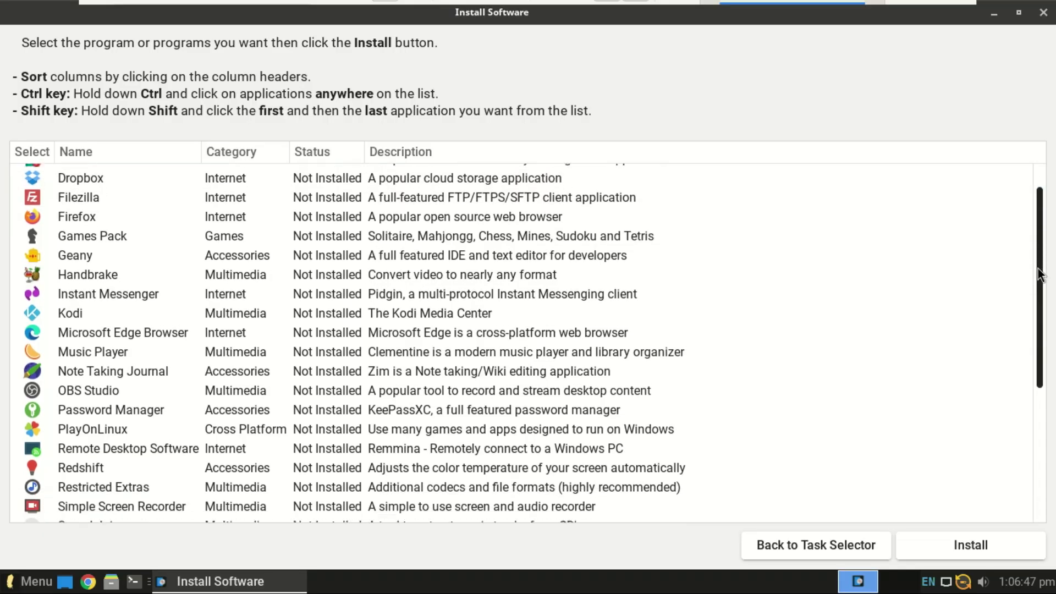
drag(1040, 274, 1028, 242)
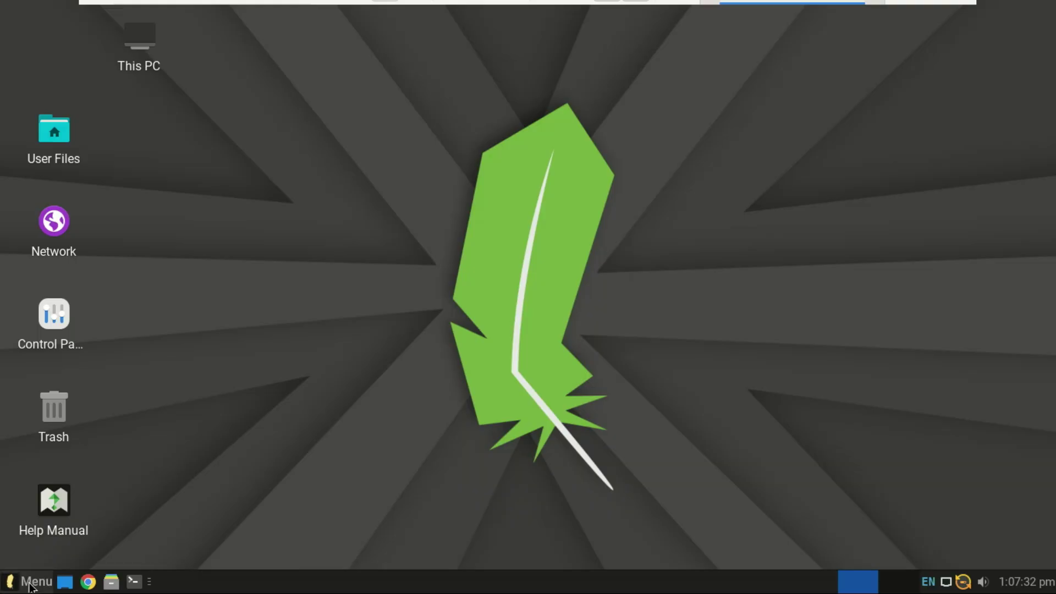
click(31, 585)
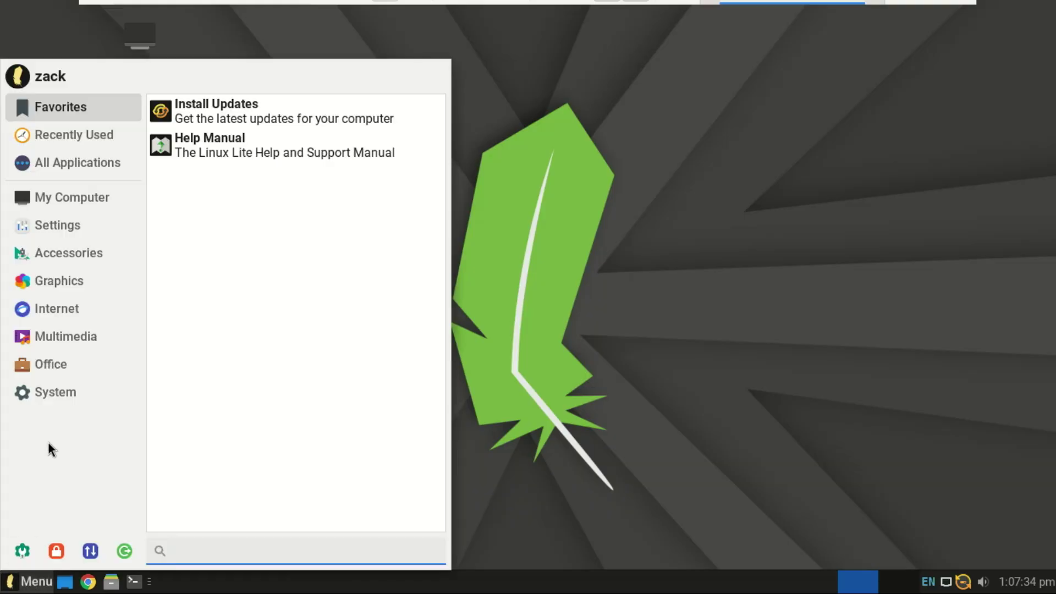
Browse the System and Office categories, ending on Multimedia's CD/DVD Burner, Media player and Volume Control.
click(60, 403)
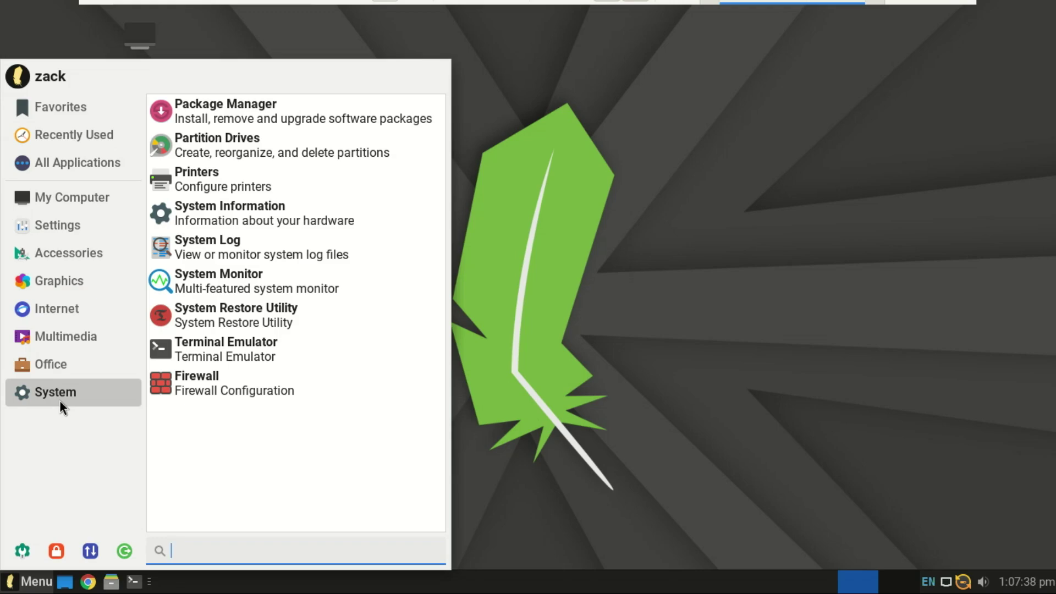
click(62, 368)
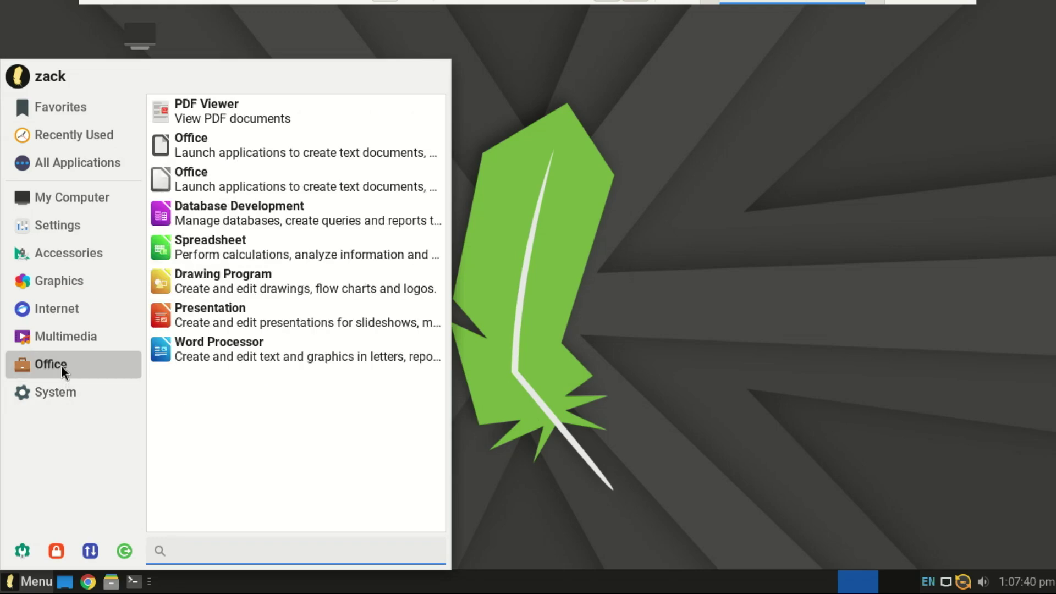
click(62, 338)
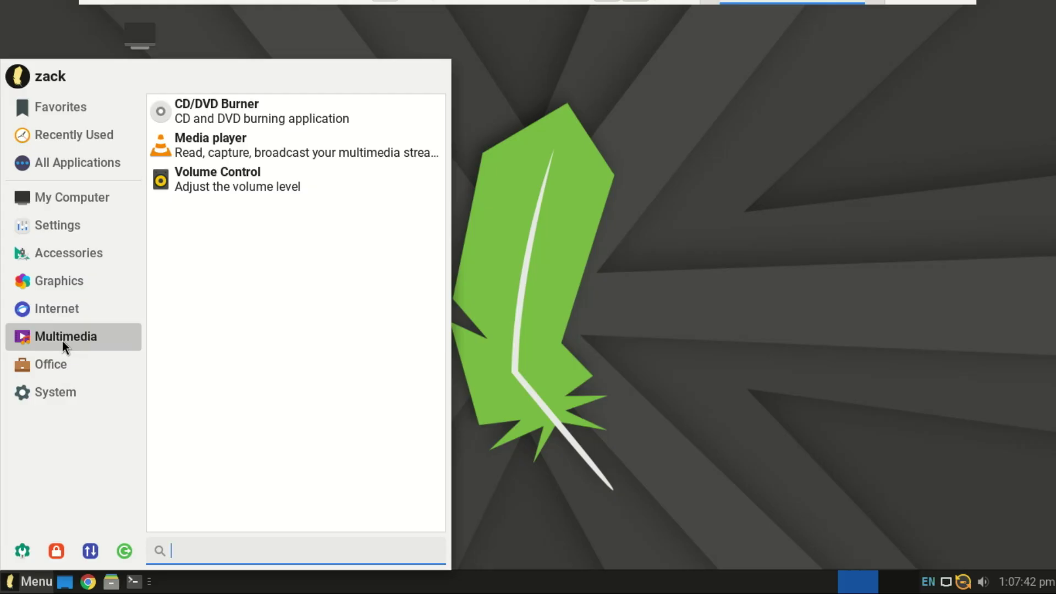